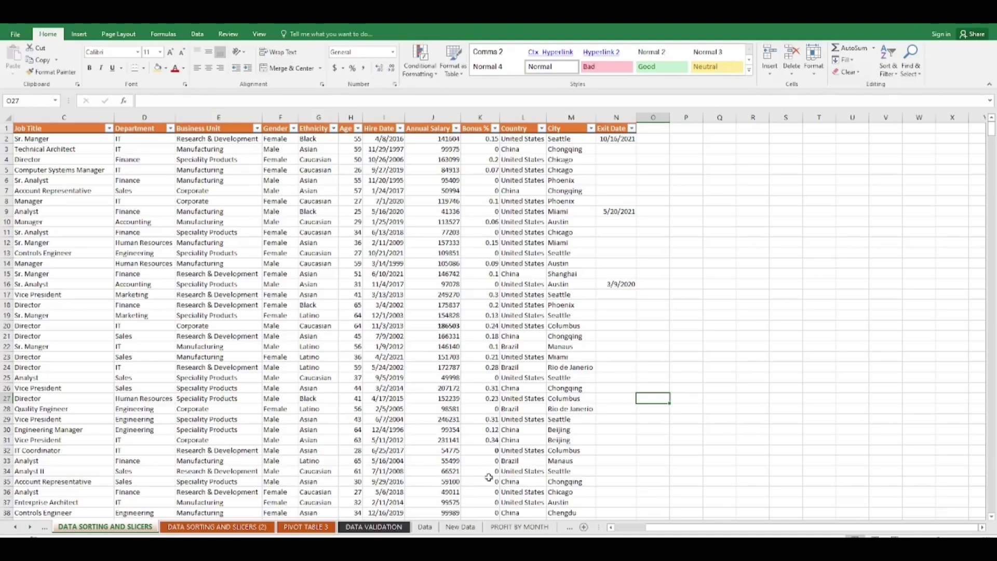
Step: Start a custom sort of the employee table with Ethnicity as the first sort column
{"action": "left_click", "coordinate": [62, 284]}
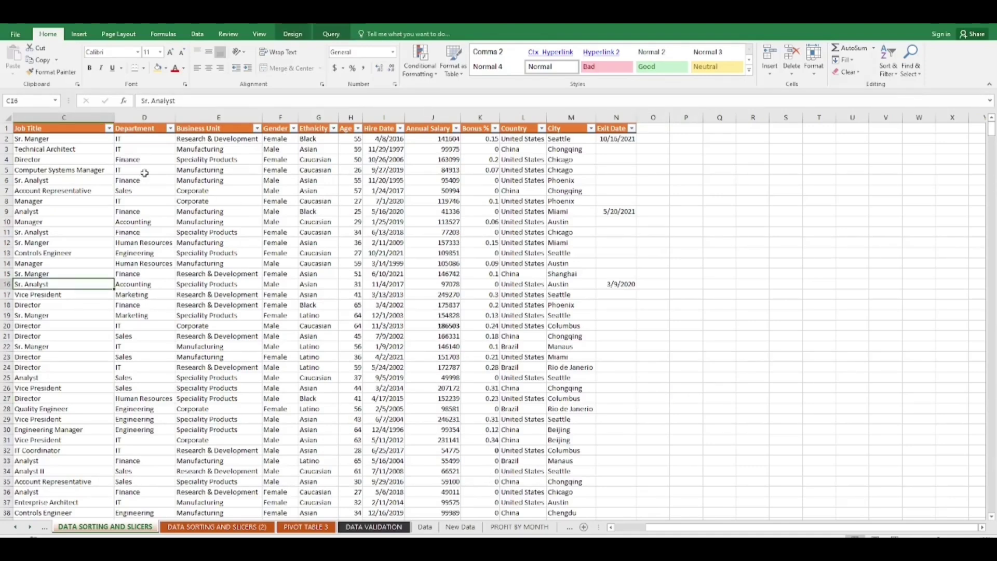
{"action": "left_click", "coordinate": [144, 171]}
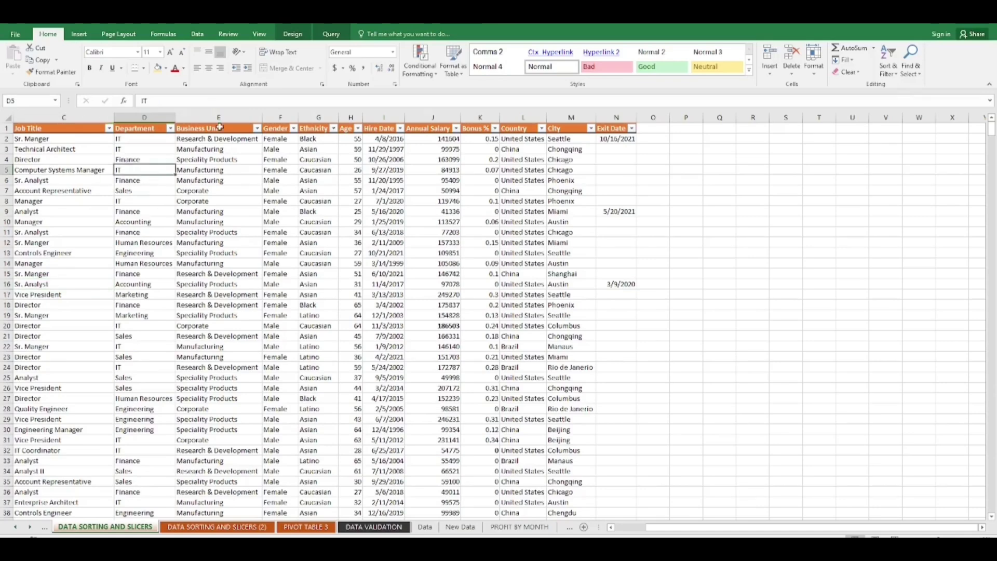
{"action": "left_click", "coordinate": [198, 34]}
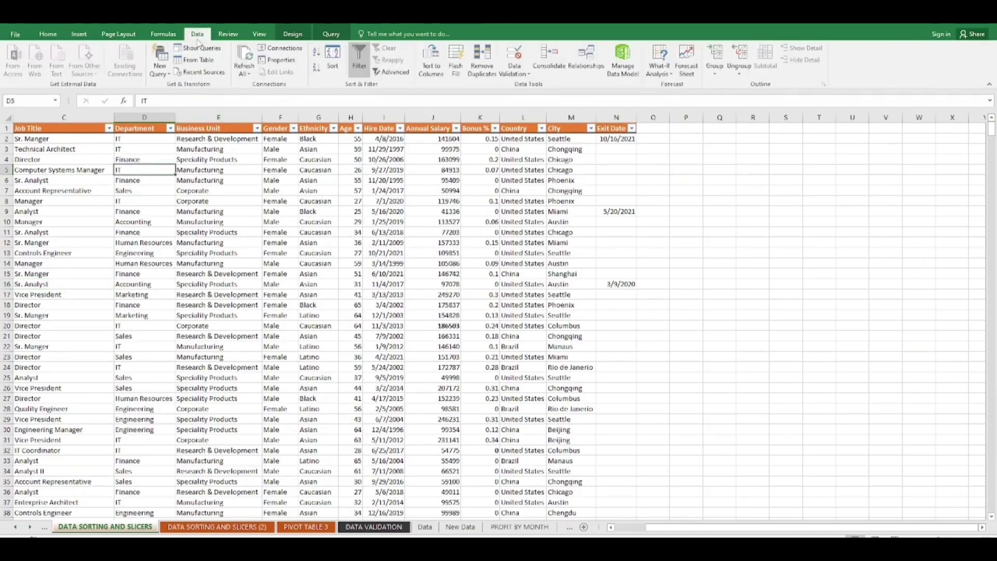
{"action": "left_click", "coordinate": [334, 64]}
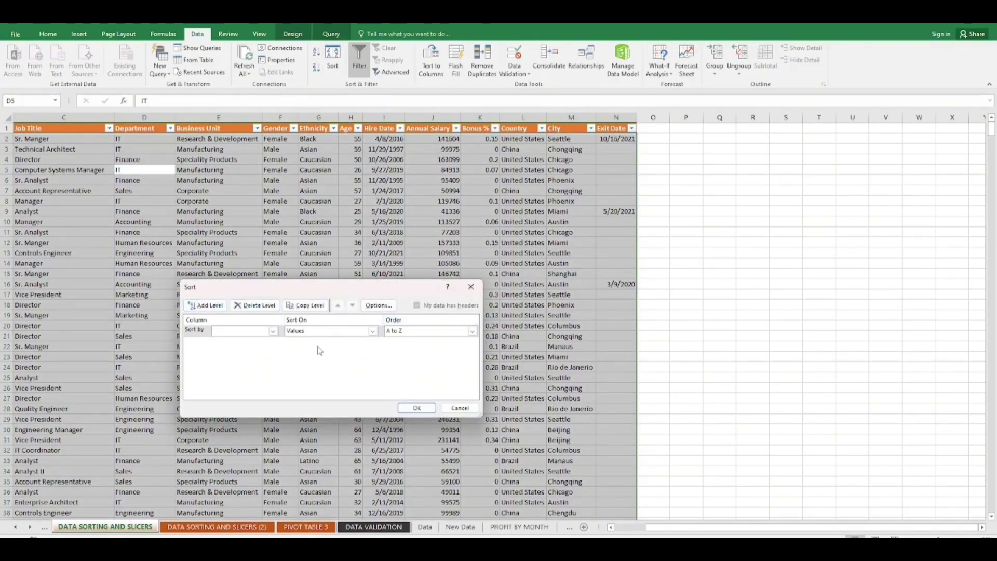
{"action": "left_click_drag", "start_coordinate": [363, 295], "coordinate": [590, 163]}
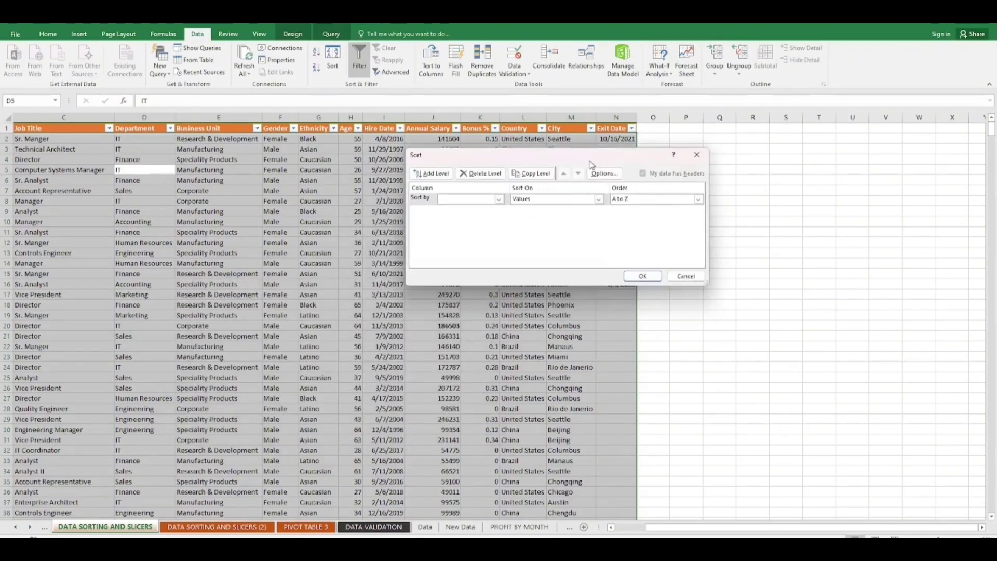
{"action": "left_click", "coordinate": [457, 200]}
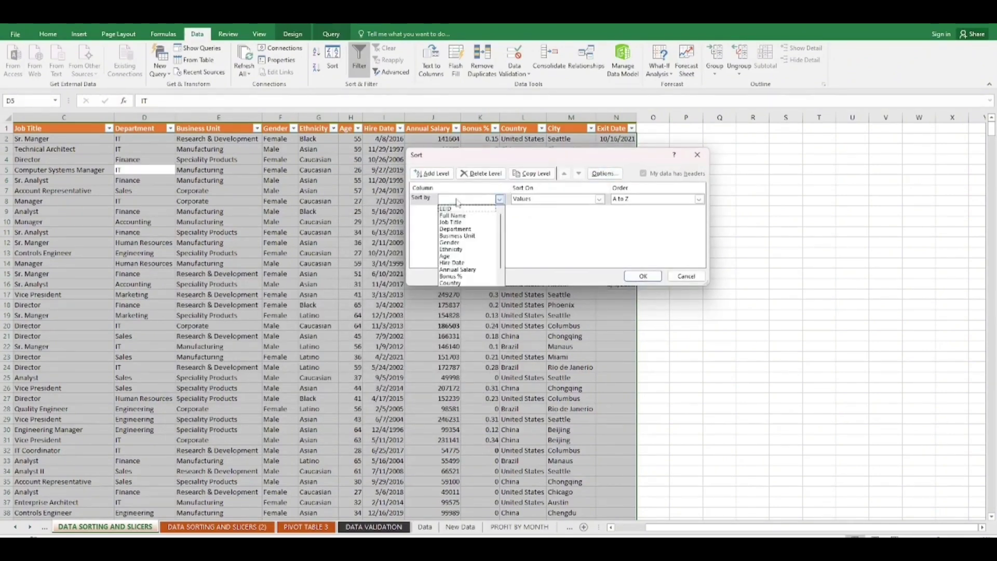
{"action": "left_click_drag", "start_coordinate": [501, 226], "coordinate": [505, 244]}
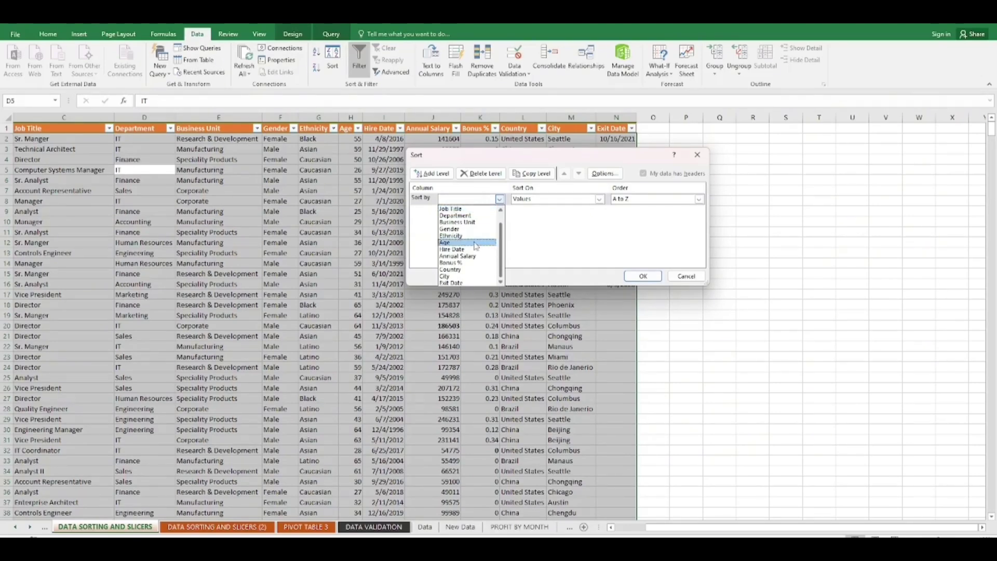
{"action": "left_click", "coordinate": [457, 236]}
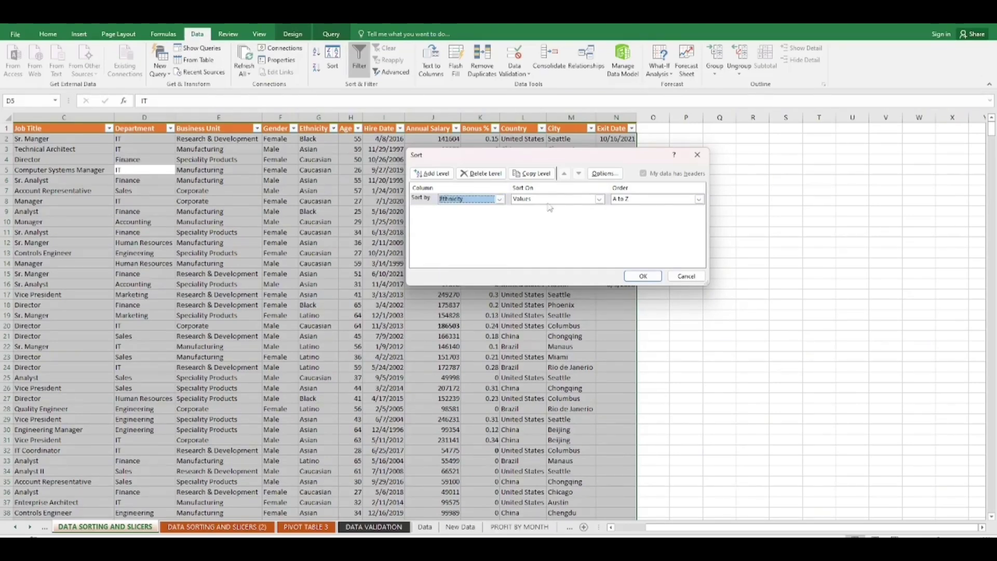
Step: Set the Ethnicity level to sort on values in A to Z order
{"action": "left_click", "coordinate": [599, 200]}
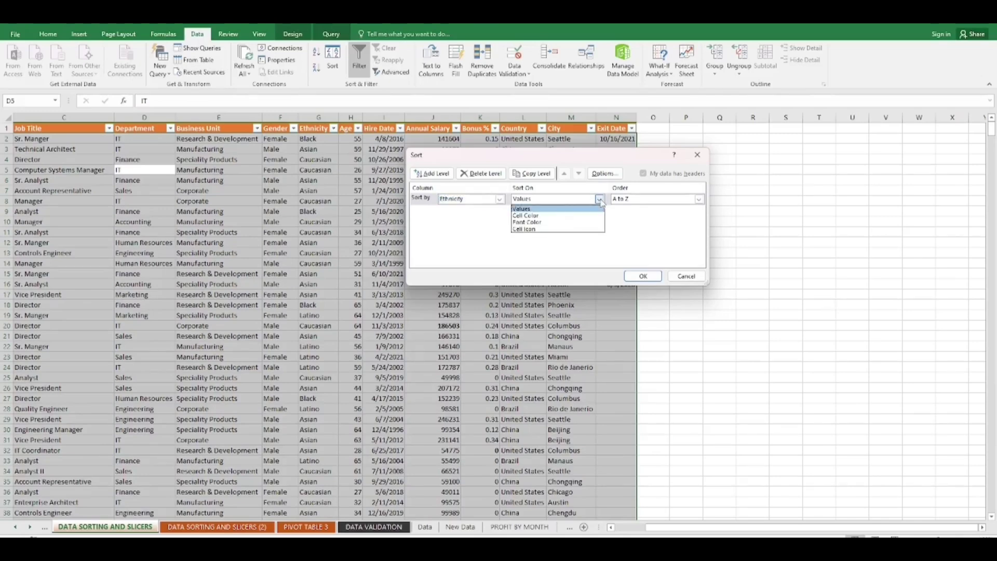
{"action": "left_click", "coordinate": [565, 209]}
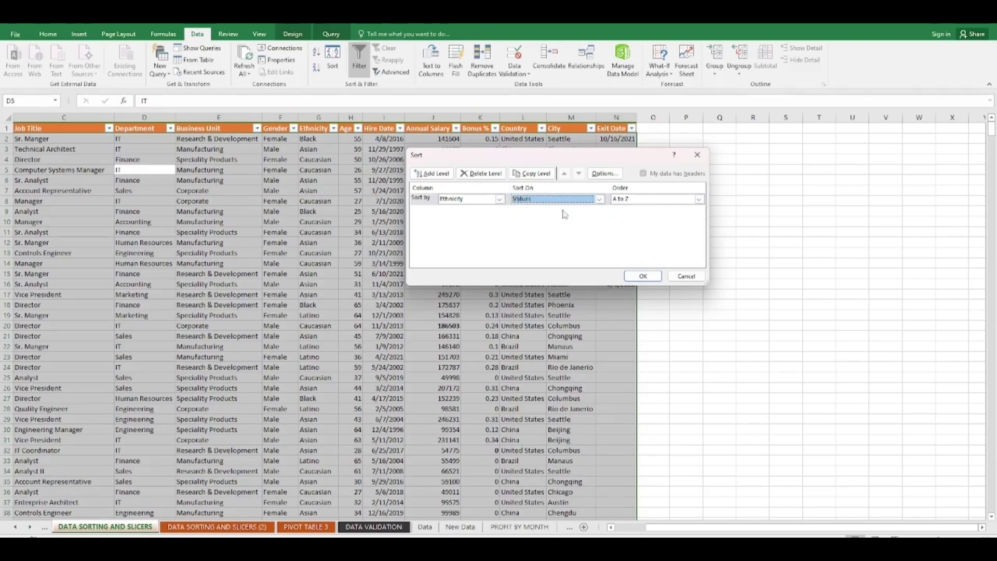
{"action": "left_click", "coordinate": [699, 200]}
{"action": "left_click", "coordinate": [684, 208]}
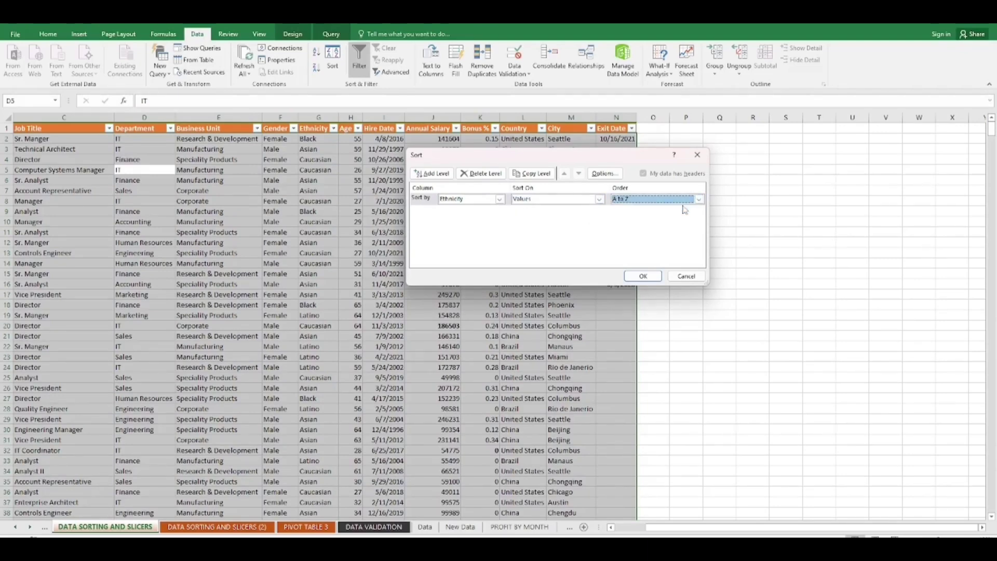
{"action": "left_click", "coordinate": [699, 200]}
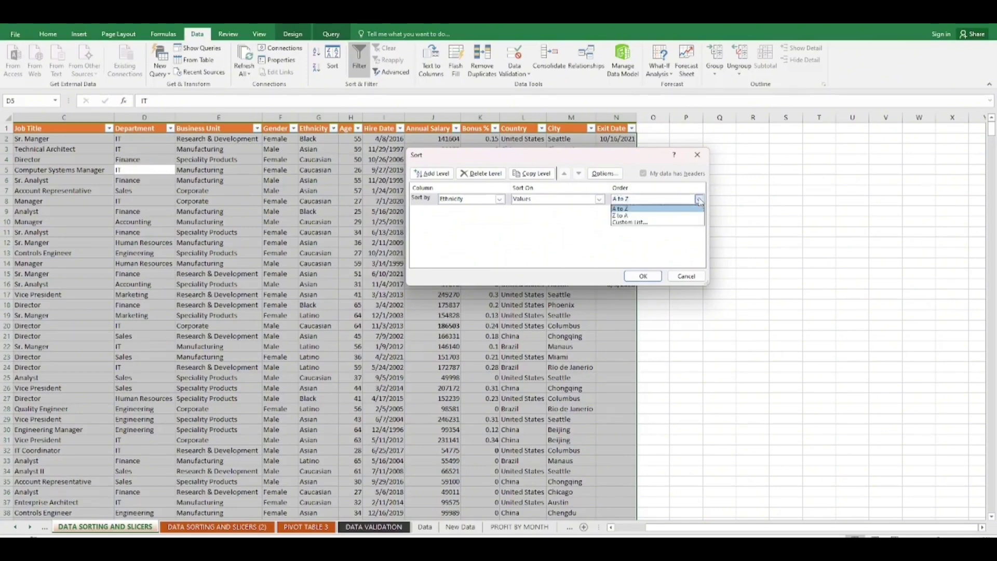
{"action": "left_click", "coordinate": [673, 223]}
{"action": "key", "text": "Escape"}
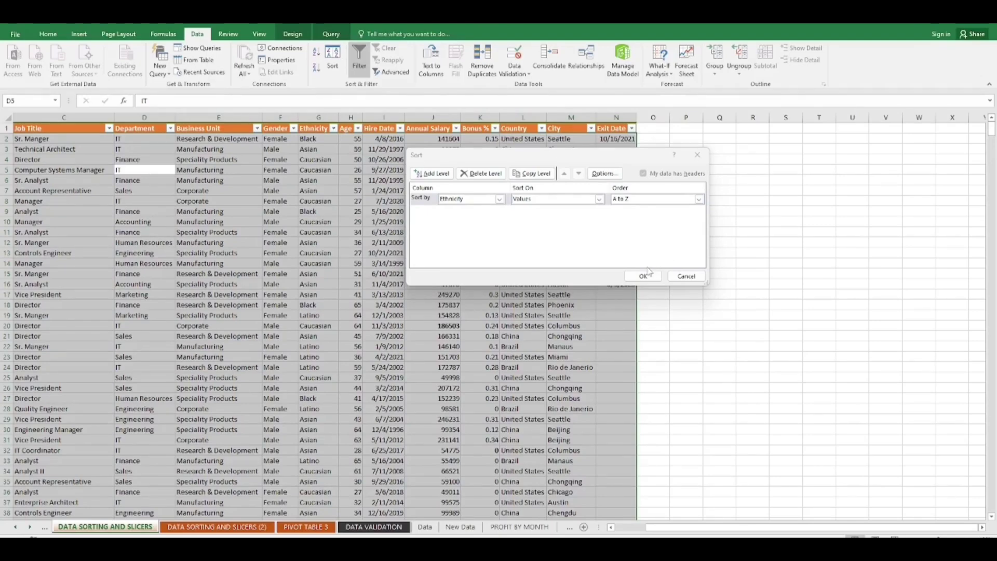
Step: Apply the Ethnicity sort to the employee table
{"action": "left_click", "coordinate": [614, 157]}
{"action": "left_click_drag", "start_coordinate": [613, 158], "coordinate": [769, 171]}
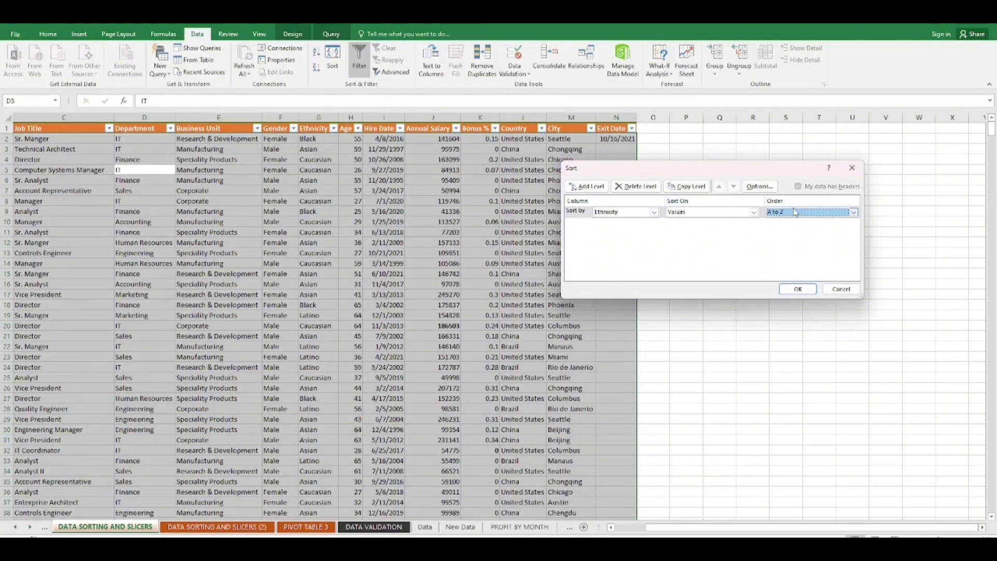
{"action": "left_click", "coordinate": [798, 289]}
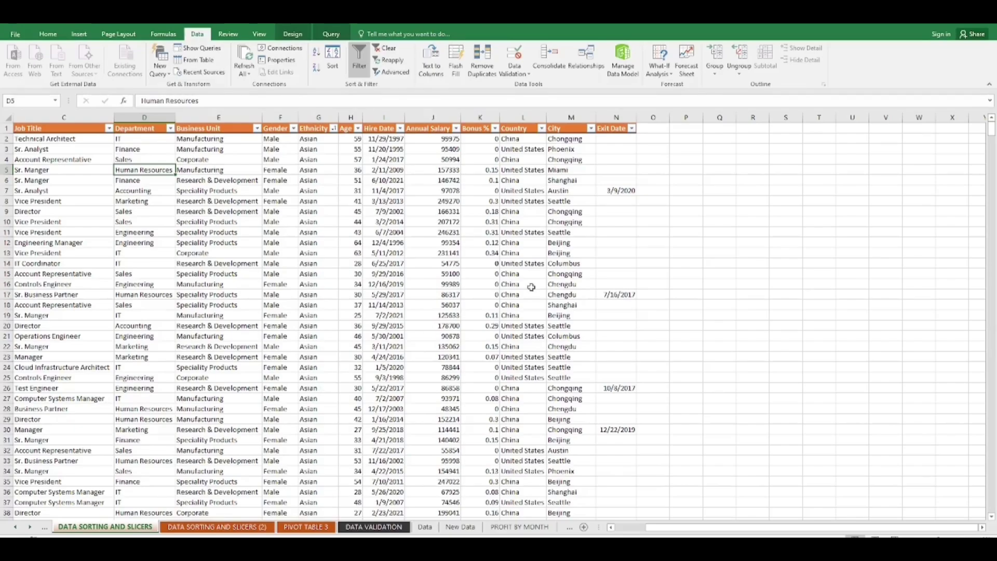
Step: Add Department as a second sort level, A to Z by values, and apply the sort
{"action": "mouse_move", "coordinate": [992, 128]}
{"action": "left_mouse_down"}
{"action": "mouse_move", "coordinate": [992, 300]}
{"action": "mouse_move", "coordinate": [982, 115]}
{"action": "left_mouse_up"}
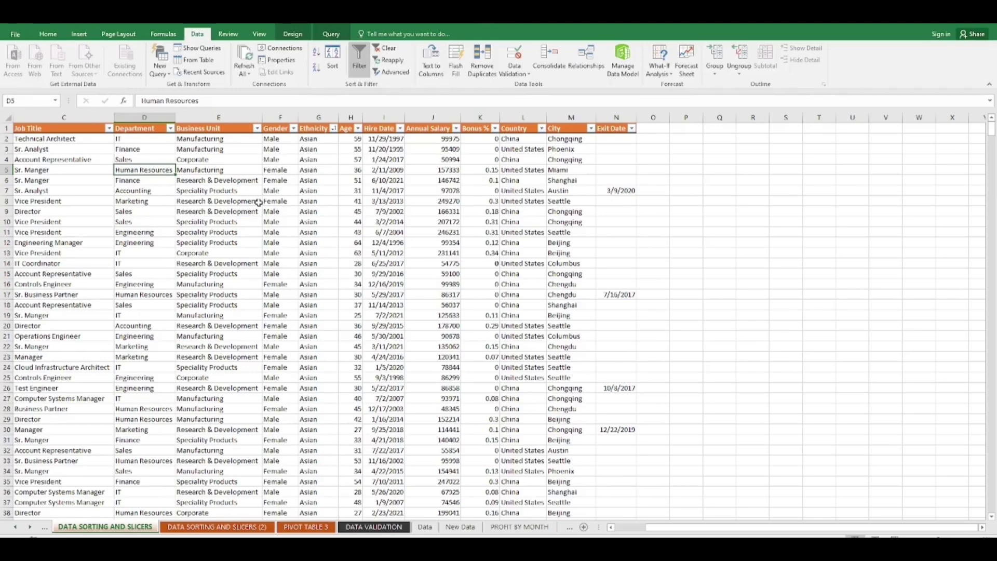
{"action": "left_click", "coordinate": [332, 61]}
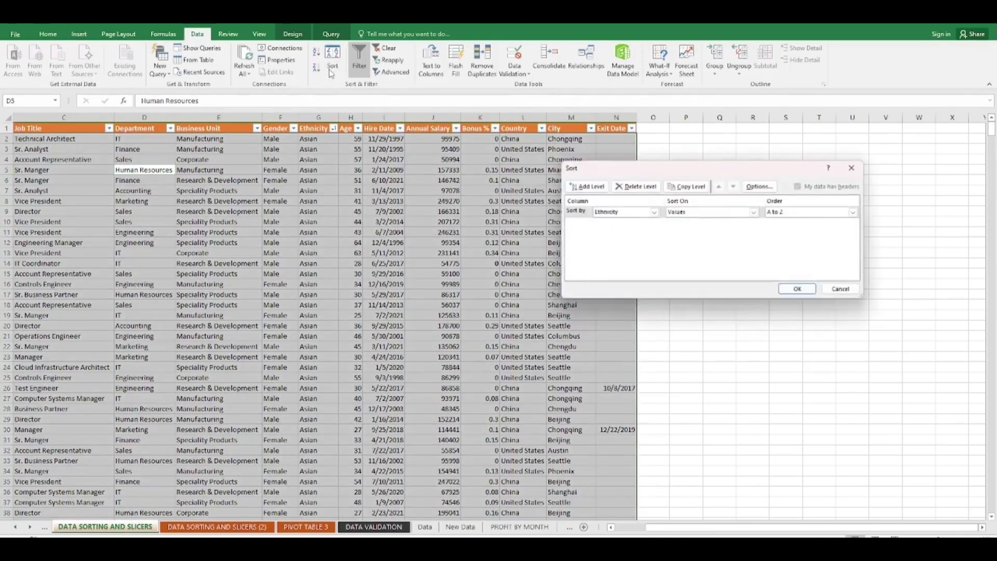
{"action": "left_click", "coordinate": [593, 188]}
{"action": "left_click", "coordinate": [654, 224]}
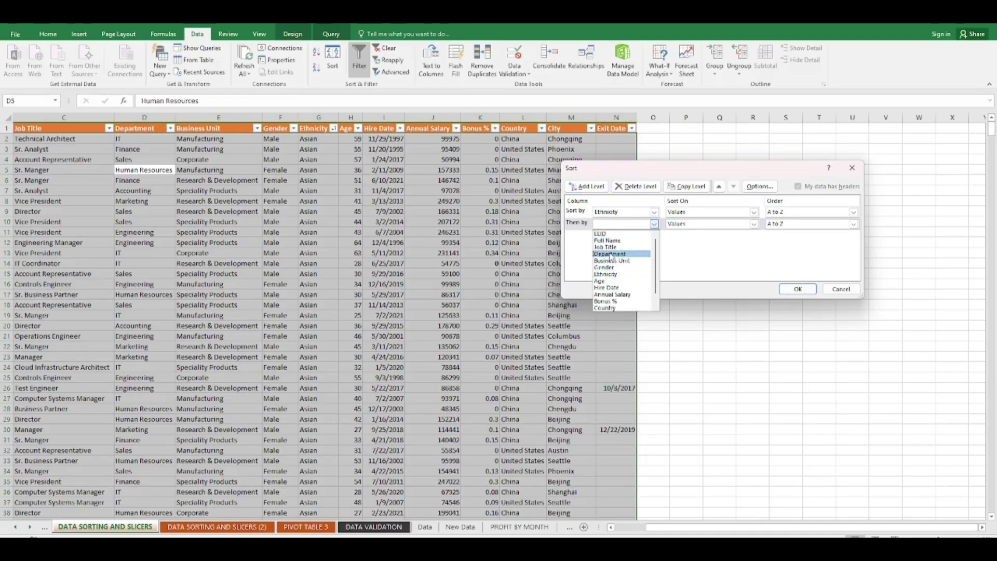
{"action": "left_click", "coordinate": [638, 254]}
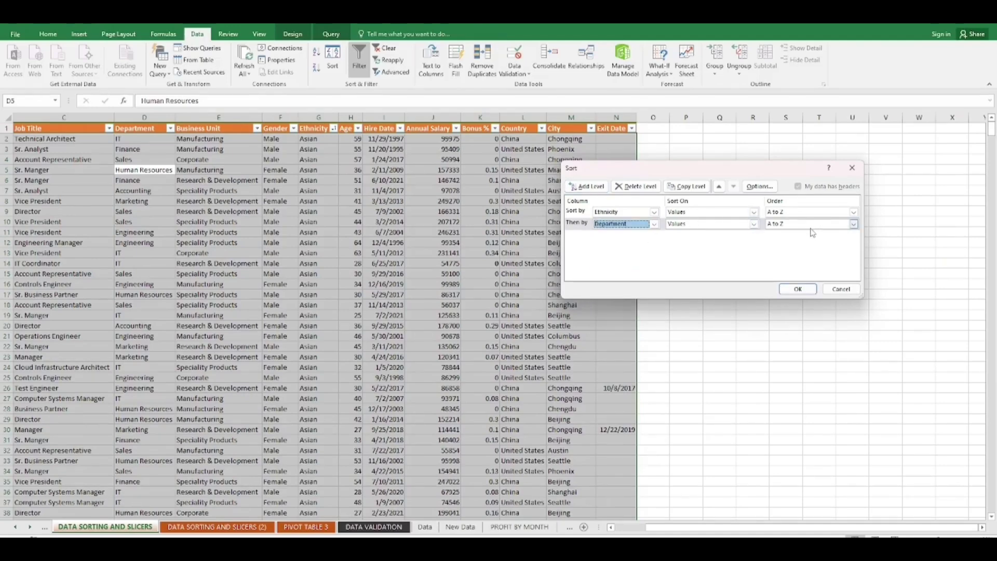
{"action": "left_click", "coordinate": [797, 289]}
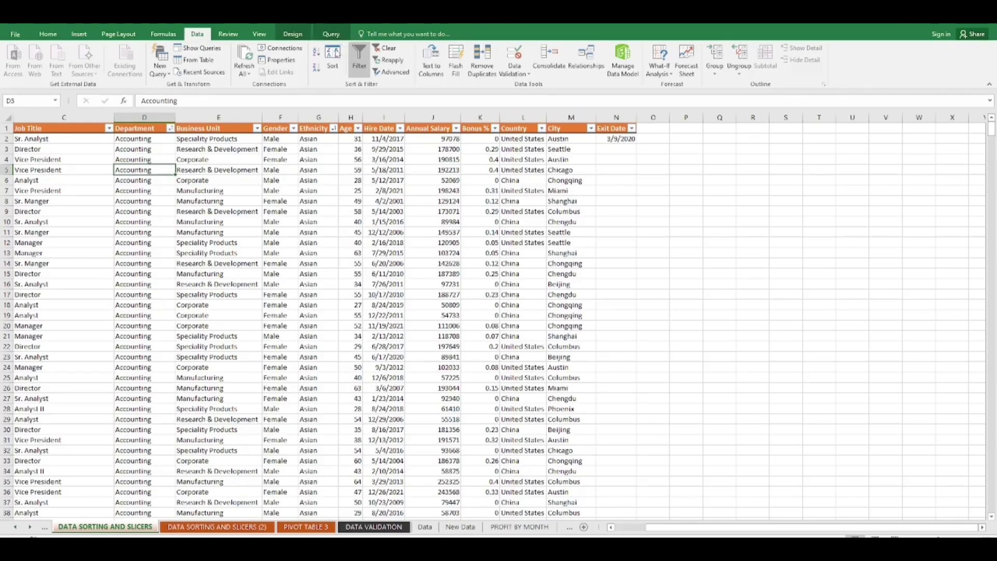
Step: Add a Job Title sort level between Ethnicity and Department, ordered Z to A by values, and apply the sort
{"action": "left_click", "coordinate": [327, 69]}
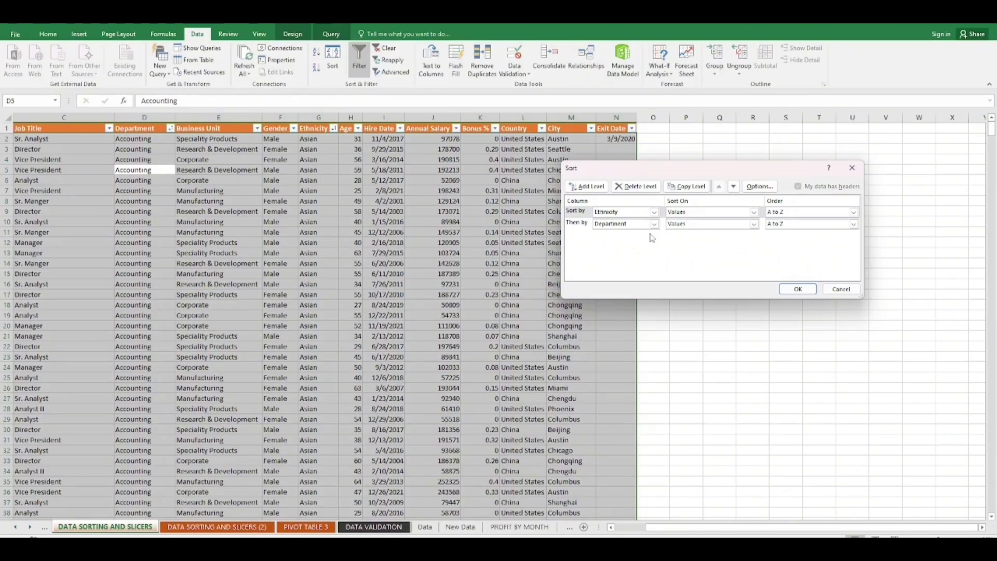
{"action": "left_click", "coordinate": [591, 189]}
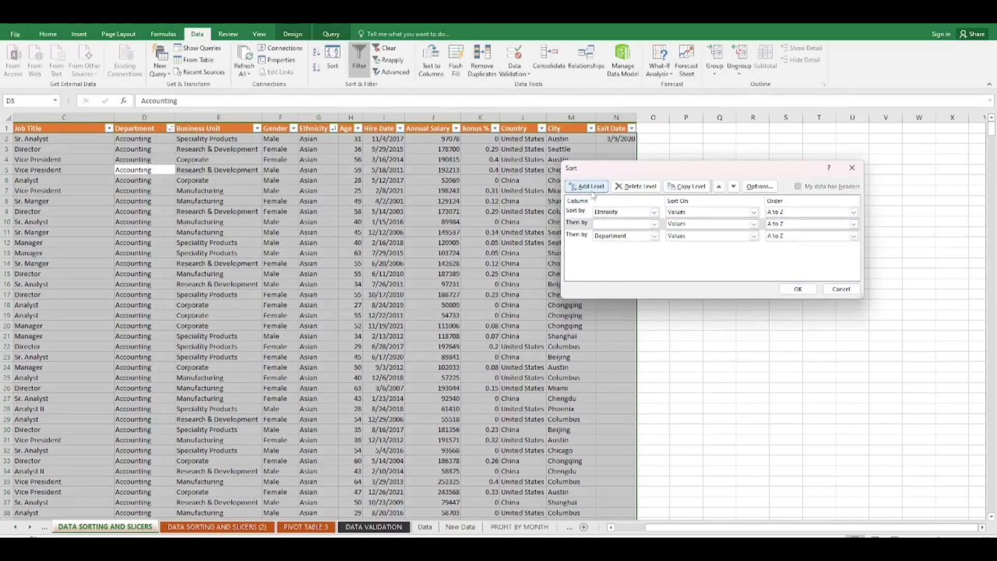
{"action": "left_click", "coordinate": [654, 225]}
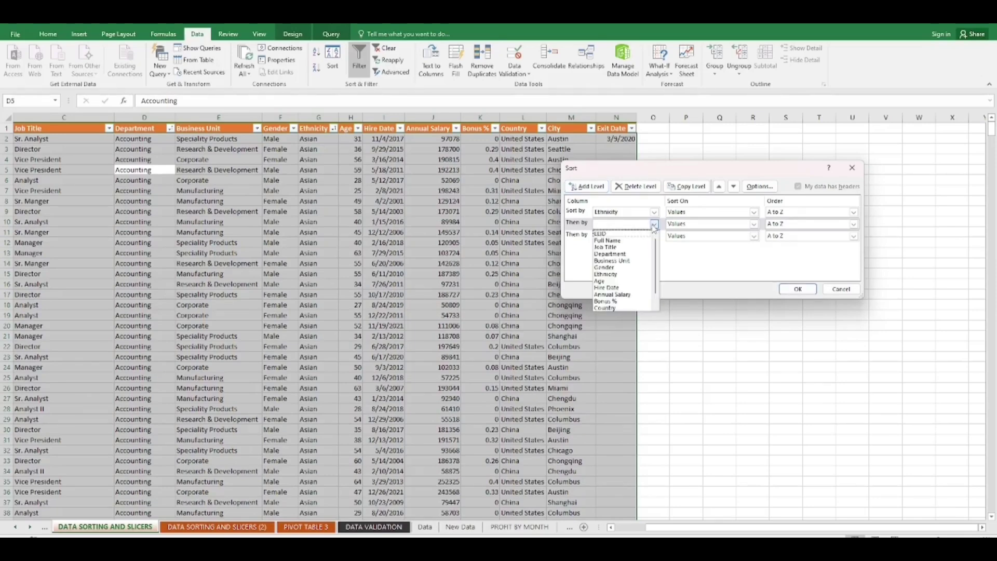
{"action": "left_click", "coordinate": [620, 250]}
{"action": "left_click", "coordinate": [753, 224]}
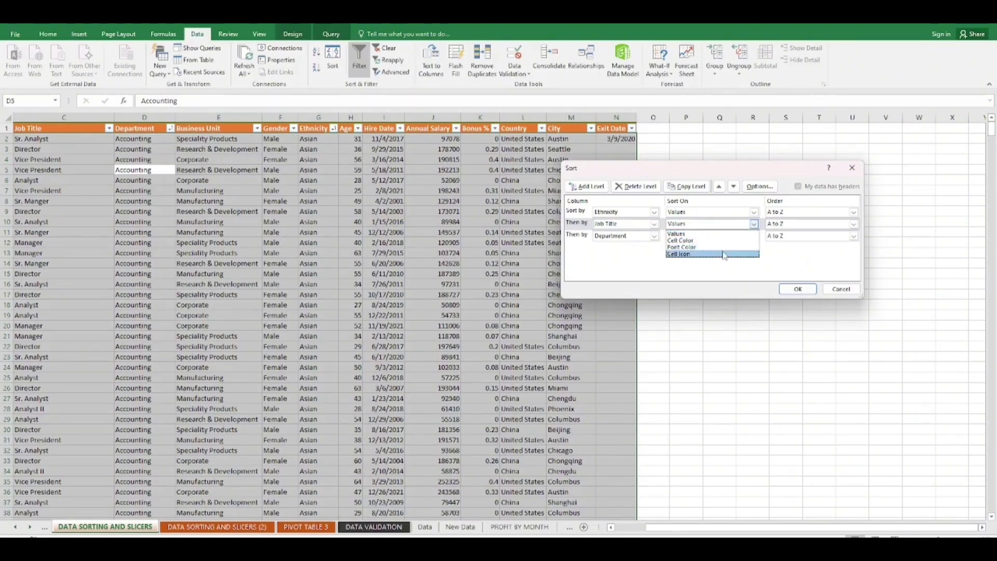
{"action": "left_click", "coordinate": [795, 225]}
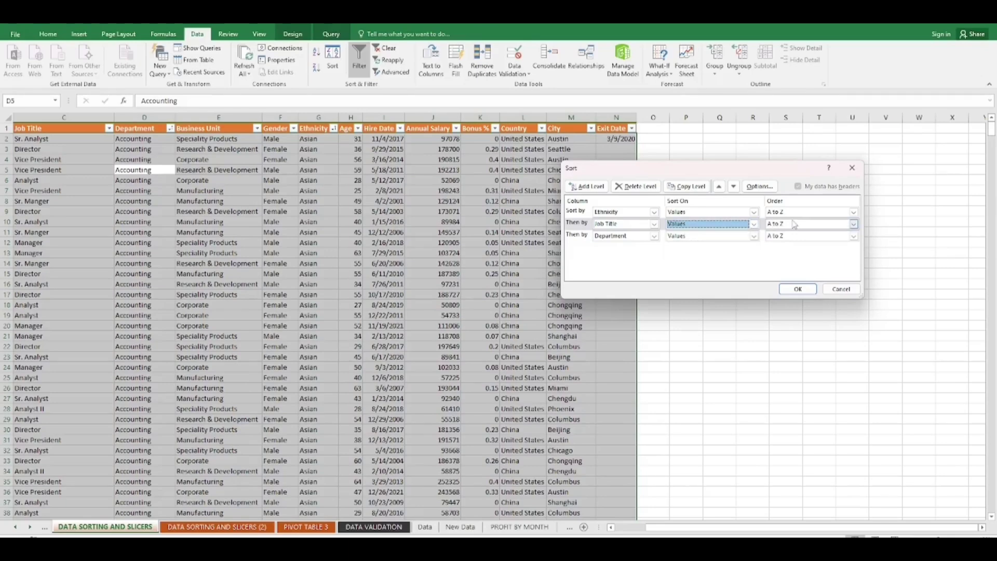
{"action": "left_click", "coordinate": [853, 224]}
{"action": "left_click", "coordinate": [835, 241]}
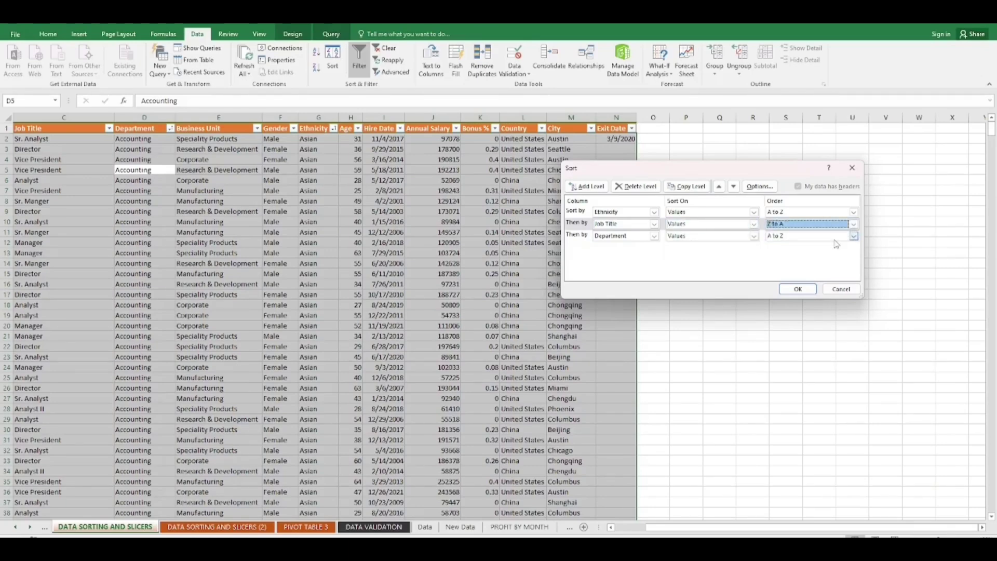
{"action": "left_click", "coordinate": [810, 287]}
Step: Examine the order of the Job Title and Department columns in the first rows of the sorted table
{"action": "left_click", "coordinate": [532, 207]}
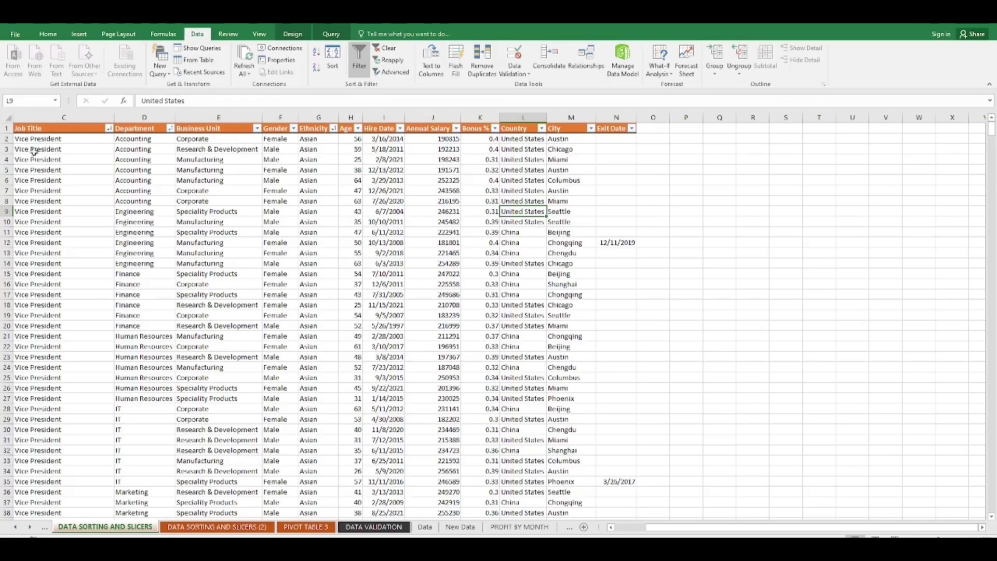
{"action": "left_click", "coordinate": [43, 132]}
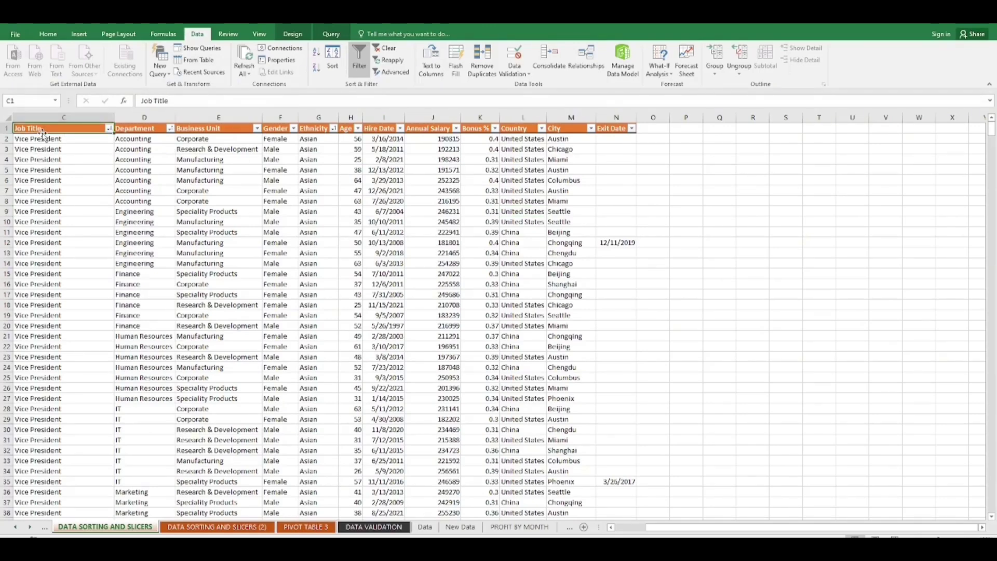
{"action": "left_click", "coordinate": [55, 303]}
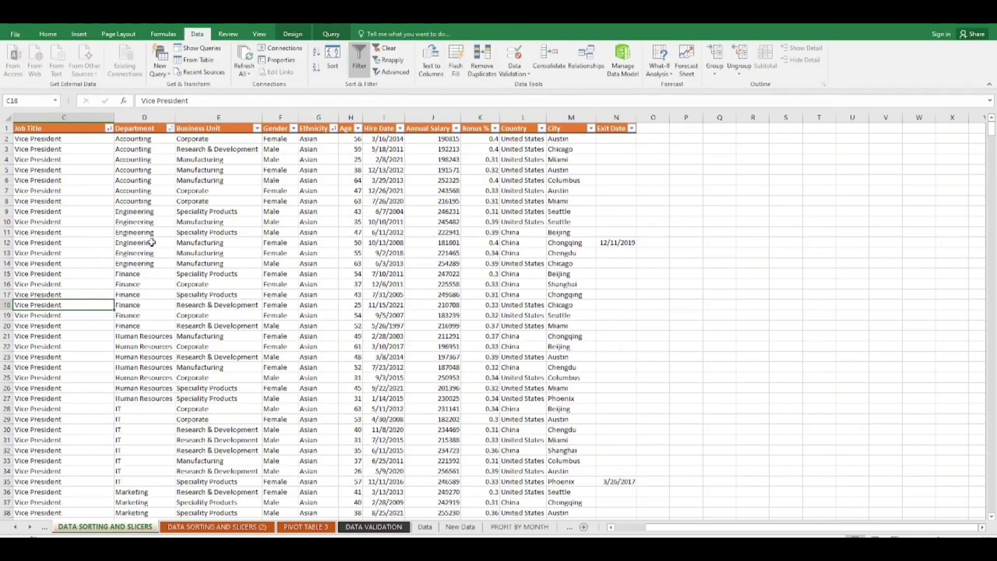
{"action": "key", "text": "Up"}
{"action": "key", "text": "Up"}
{"action": "key", "text": "Up"}
{"action": "key", "text": "Up"}
{"action": "key", "text": "Up"}
{"action": "key", "text": "Up"}
{"action": "key", "text": "Up"}
{"action": "key", "text": "Up"}
{"action": "key", "text": "Up"}
{"action": "key", "text": "Up"}
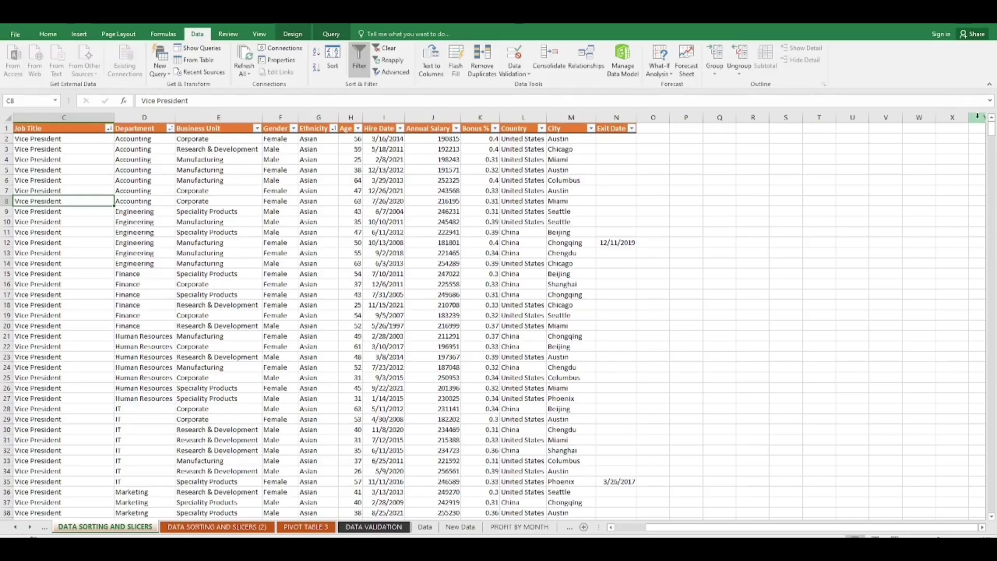
Step: Examine how job titles are ordered within the Ethnicity groups further down the table
{"action": "left_click_drag", "start_coordinate": [992, 130], "coordinate": [995, 278]}
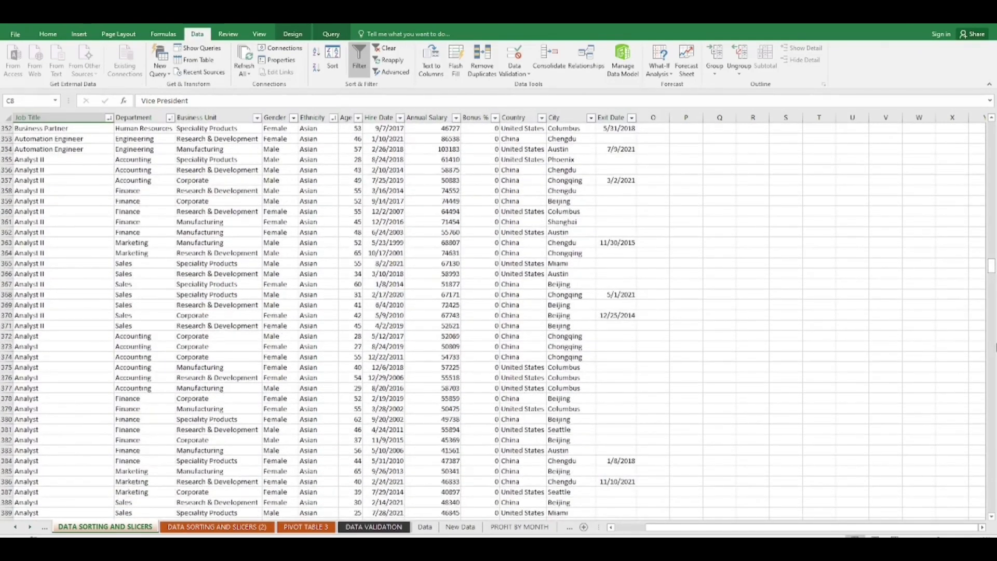
{"action": "left_click_drag", "start_coordinate": [994, 347], "coordinate": [995, 387]}
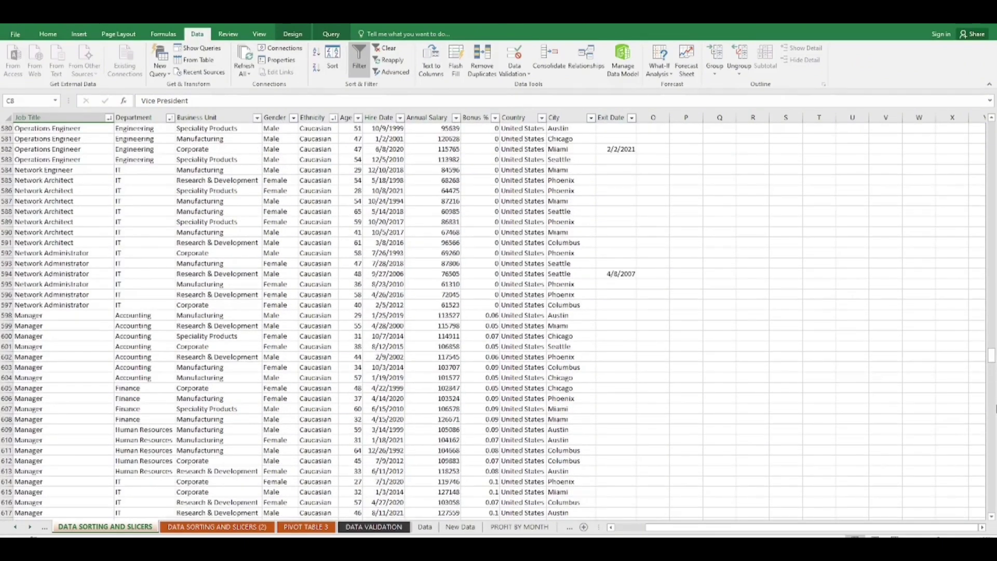
{"action": "left_click", "coordinate": [992, 373]}
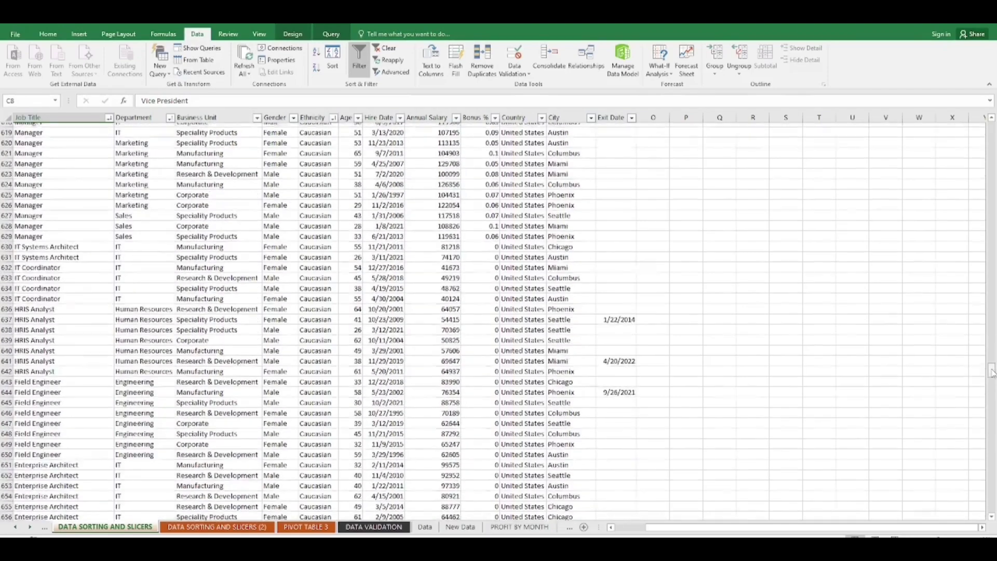
{"action": "scroll", "coordinate": [992, 372], "scroll_direction": "down", "scroll_amount": 1}
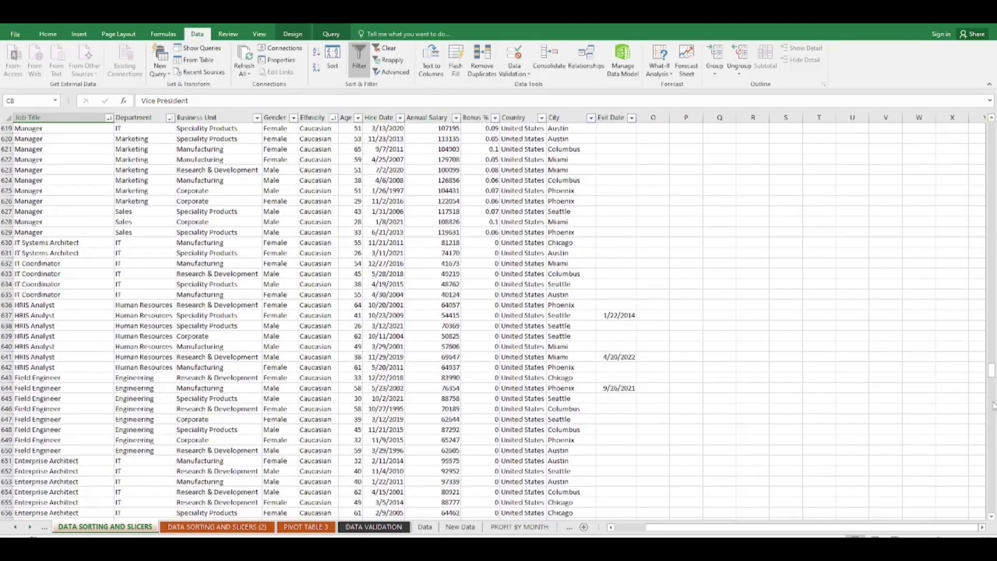
{"action": "left_click", "coordinate": [993, 399]}
{"action": "left_click_drag", "start_coordinate": [993, 402], "coordinate": [992, 415]}
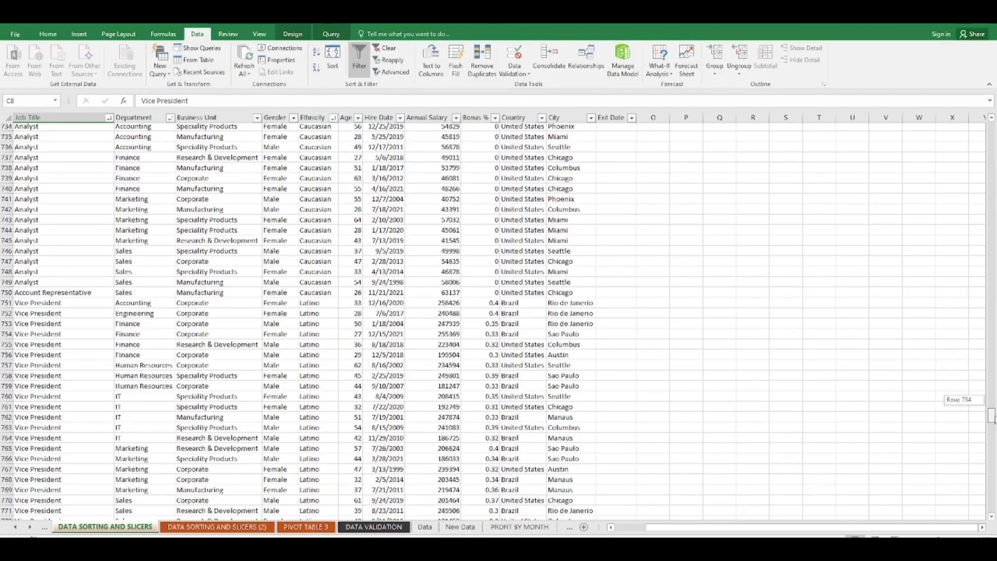
Step: Move the Job Title sort level below Department in the table's custom sort
{"action": "left_click_drag", "start_coordinate": [992, 416], "coordinate": [991, 419]}
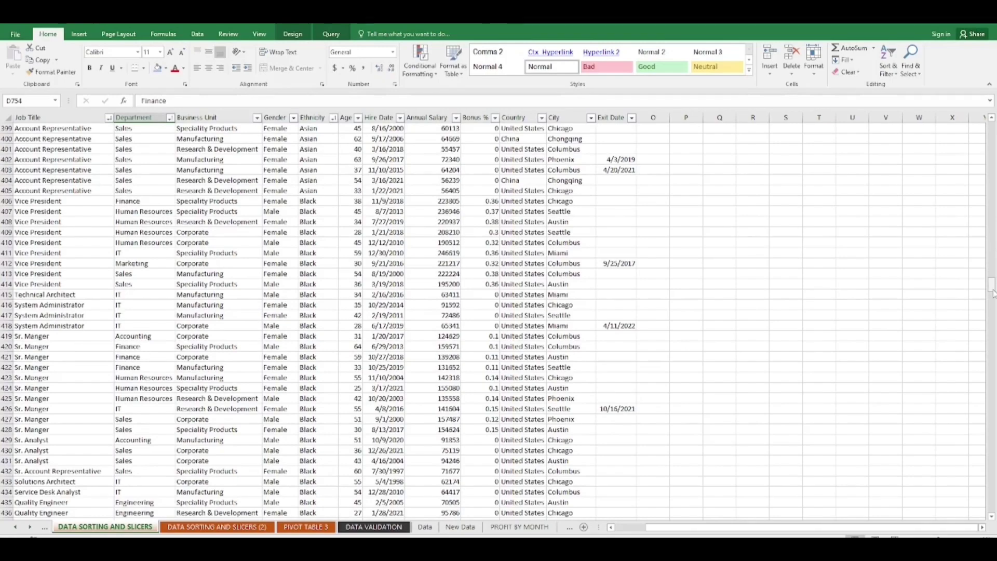
{"action": "left_click_drag", "start_coordinate": [993, 290], "coordinate": [992, 127]}
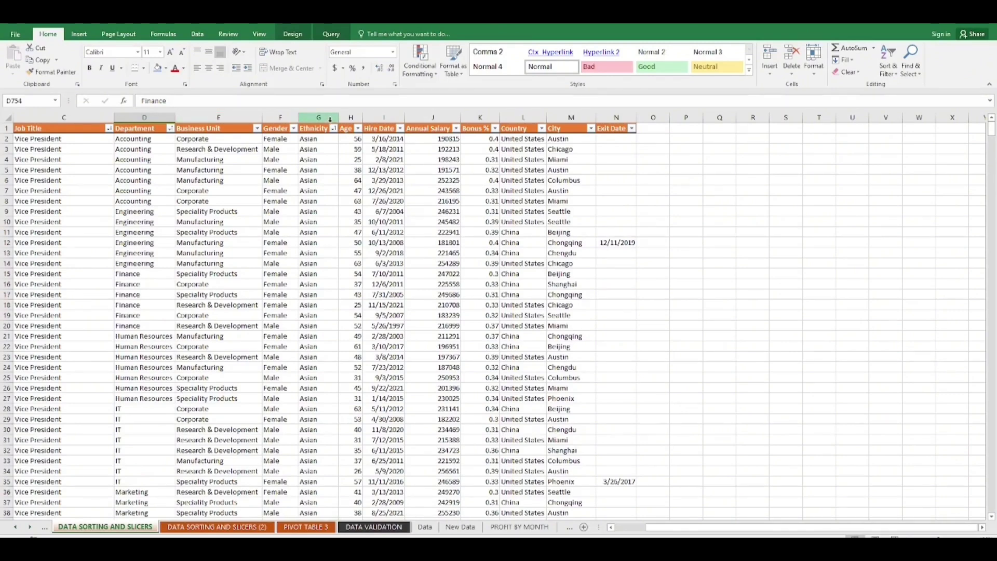
{"action": "left_click", "coordinate": [156, 211]}
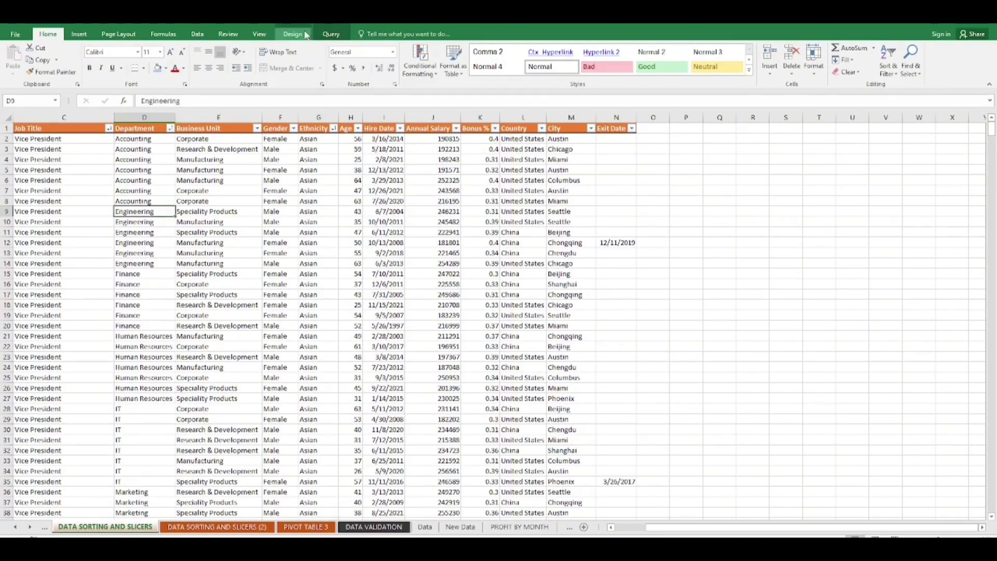
{"action": "left_click", "coordinate": [207, 41]}
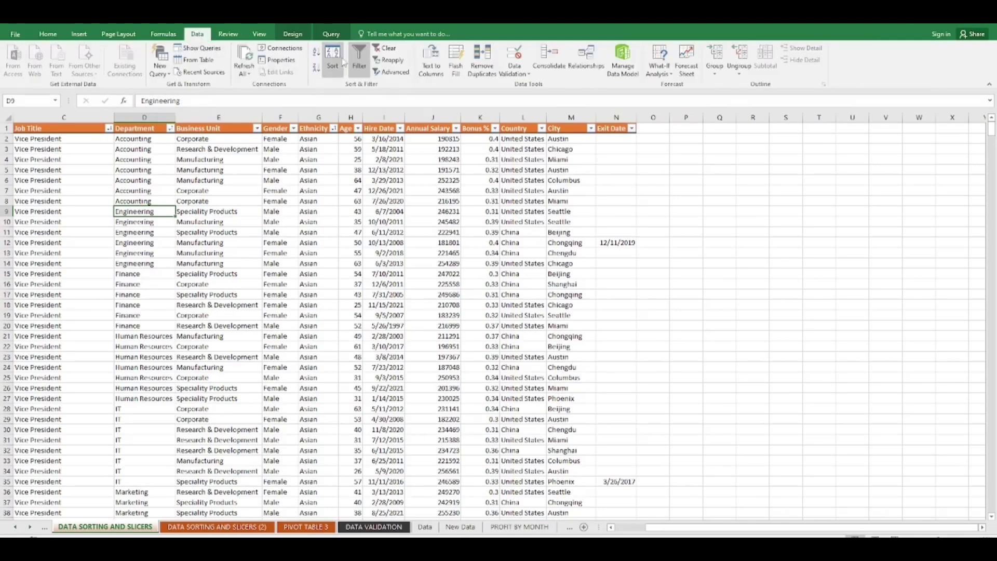
{"action": "left_click", "coordinate": [333, 67]}
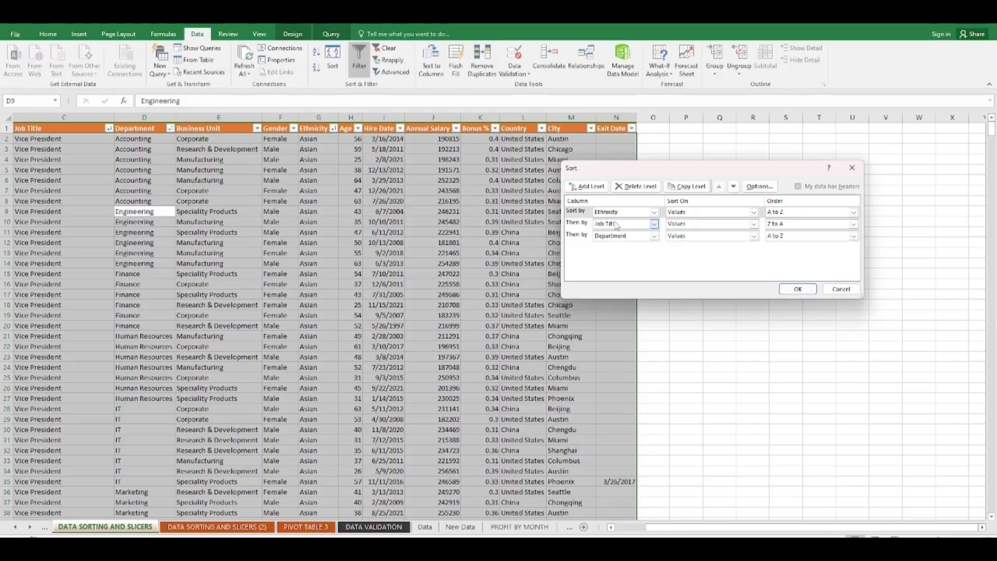
{"action": "left_click", "coordinate": [582, 235]}
{"action": "left_click", "coordinate": [578, 223]}
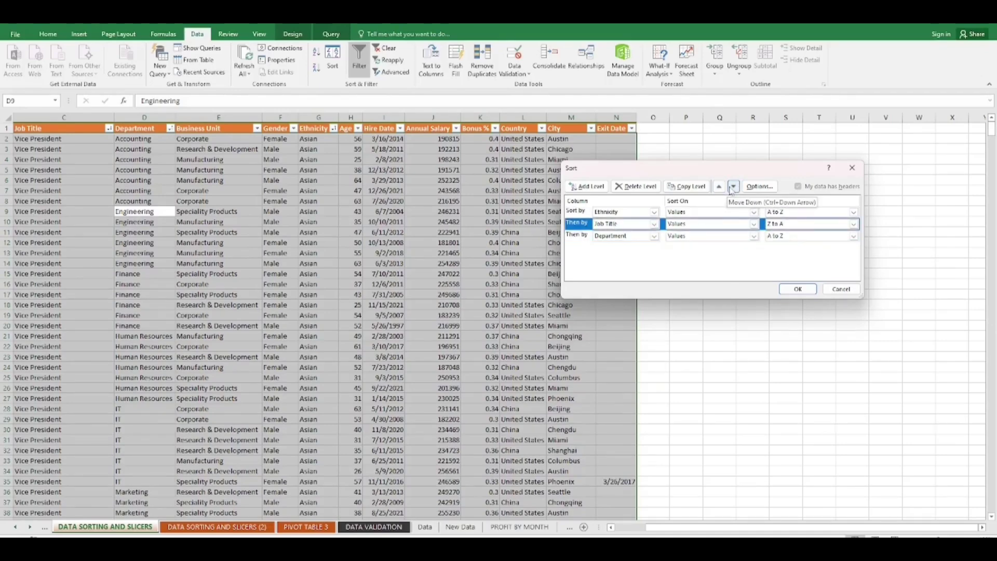
{"action": "left_click", "coordinate": [732, 186]}
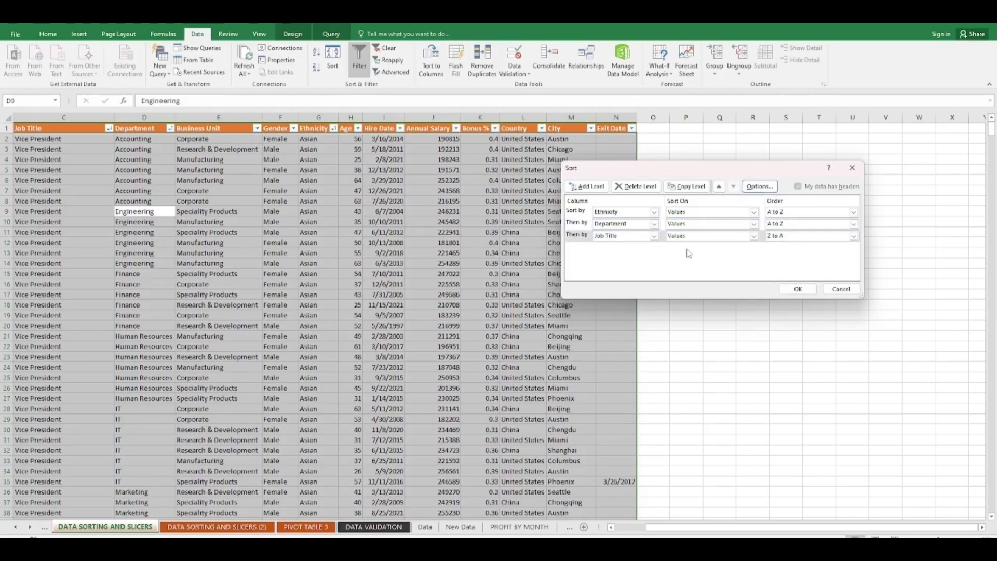
Step: Move the Department sort level back below Job Title
{"action": "left_click", "coordinate": [571, 234]}
{"action": "left_click", "coordinate": [575, 223]}
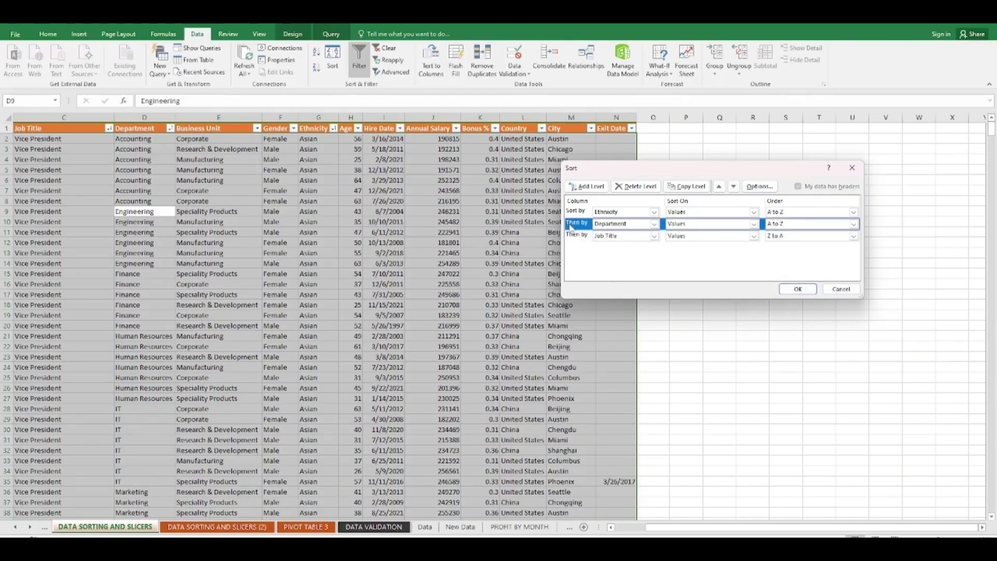
{"action": "left_click", "coordinate": [733, 186]}
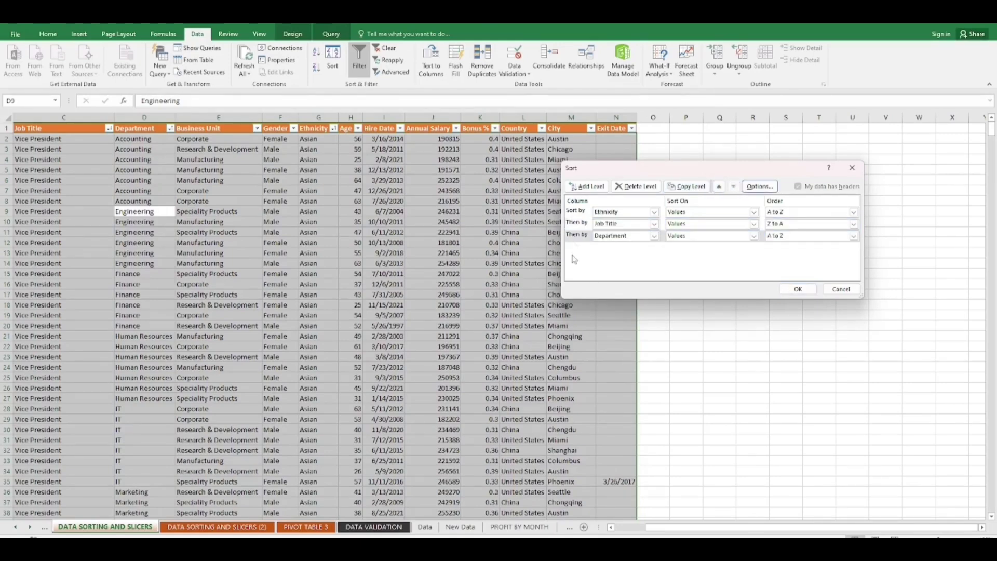
Step: Place Job Title as the last sort level after Department, apply the sort, and recheck the level order
{"action": "left_click", "coordinate": [578, 225]}
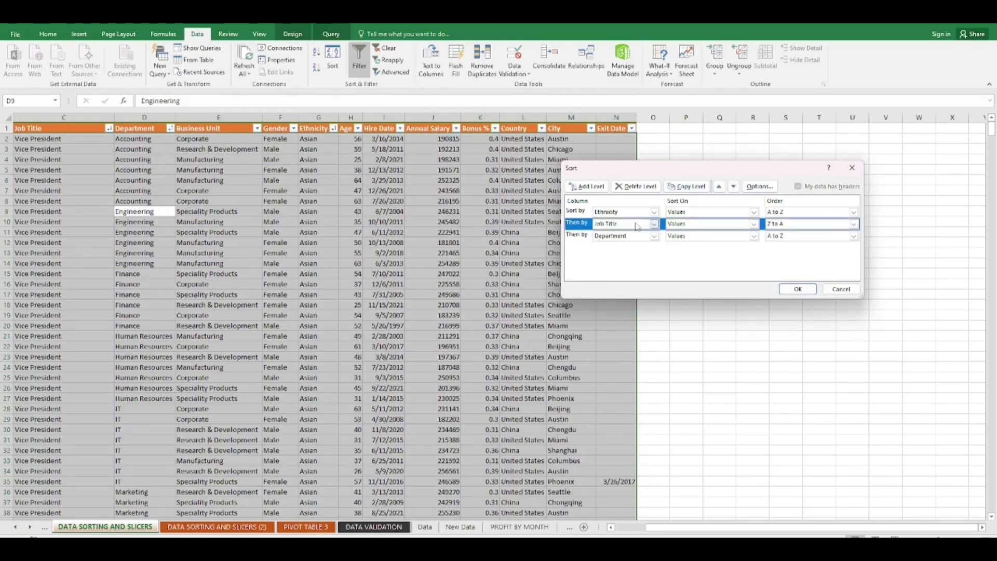
{"action": "left_click", "coordinate": [734, 187]}
{"action": "left_click", "coordinate": [797, 289]}
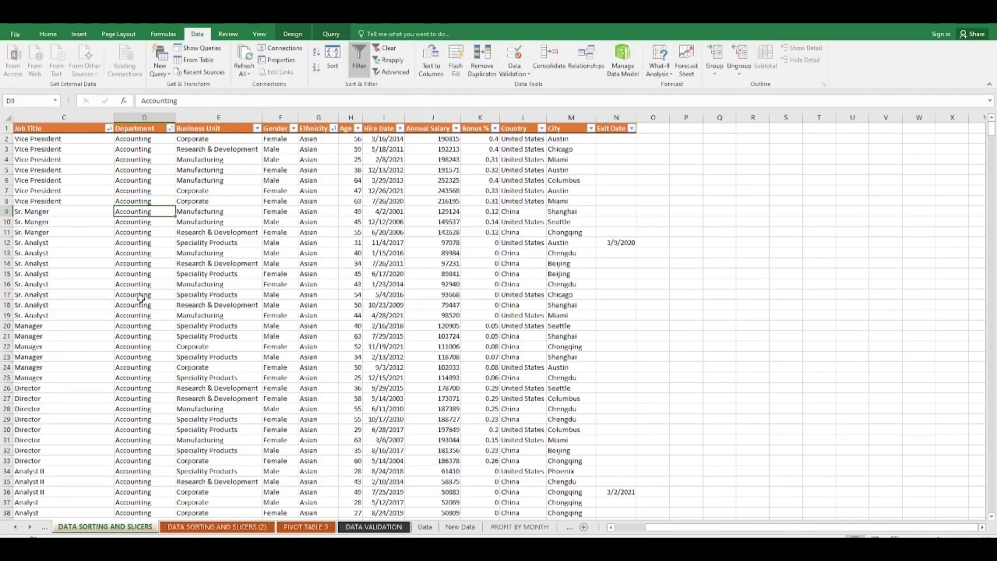
{"action": "left_click", "coordinate": [332, 65]}
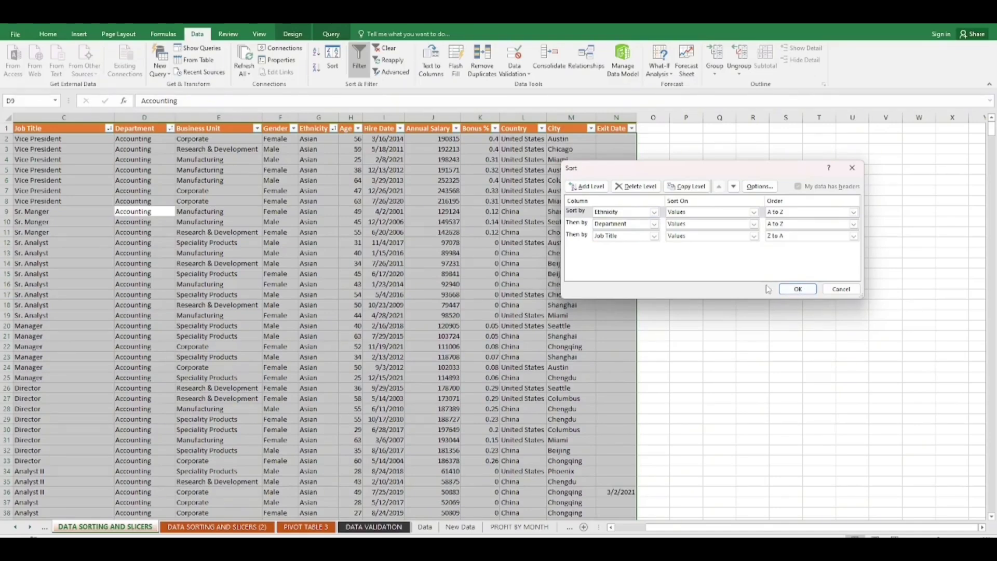
{"action": "left_click", "coordinate": [798, 289]}
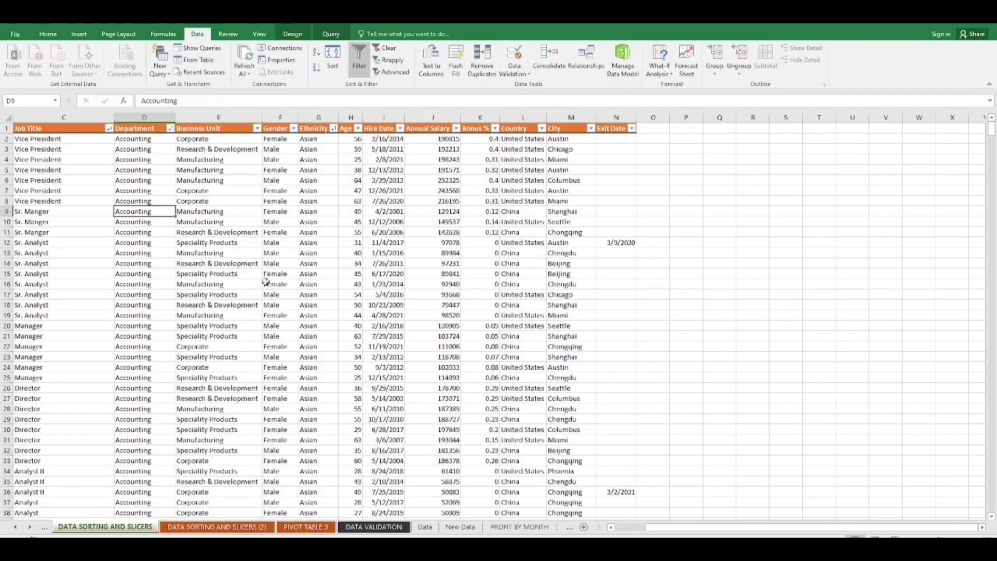
Step: Fill the Business Unit cells E16:E21 with yellow
{"action": "left_click", "coordinate": [189, 284]}
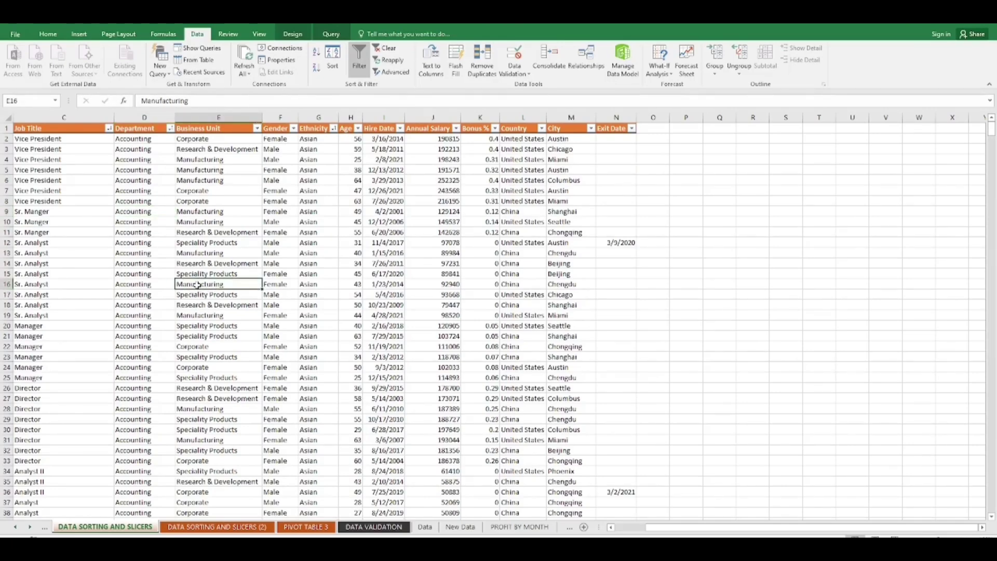
{"action": "left_click_drag", "start_coordinate": [197, 285], "coordinate": [202, 336]}
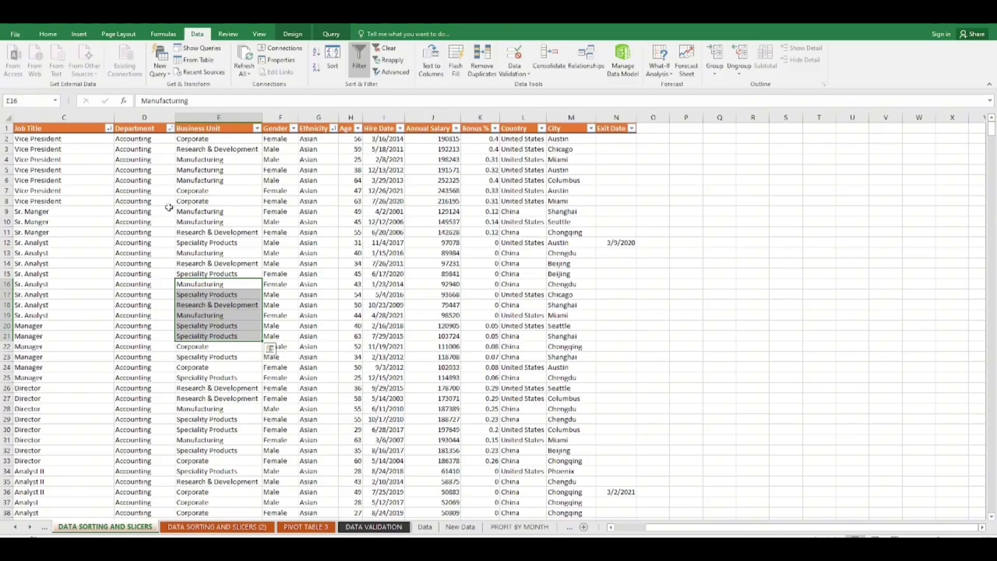
{"action": "left_click", "coordinate": [42, 35]}
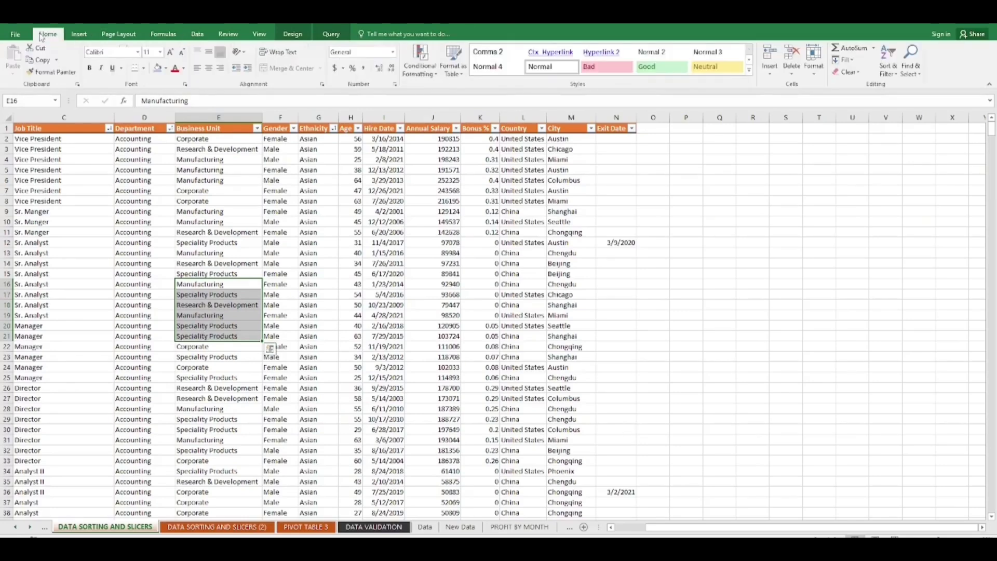
{"action": "left_click", "coordinate": [165, 68]}
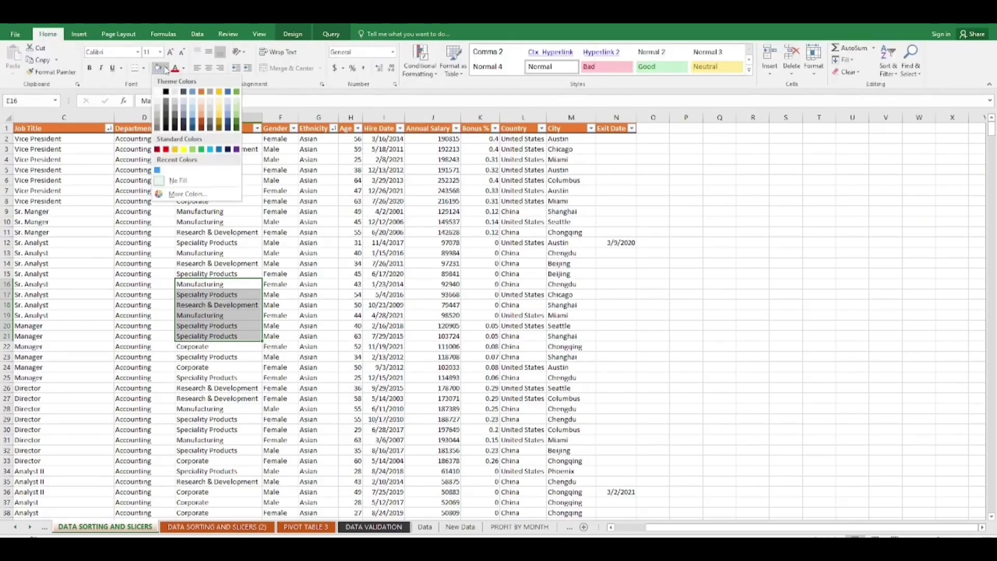
{"action": "left_click", "coordinate": [183, 150]}
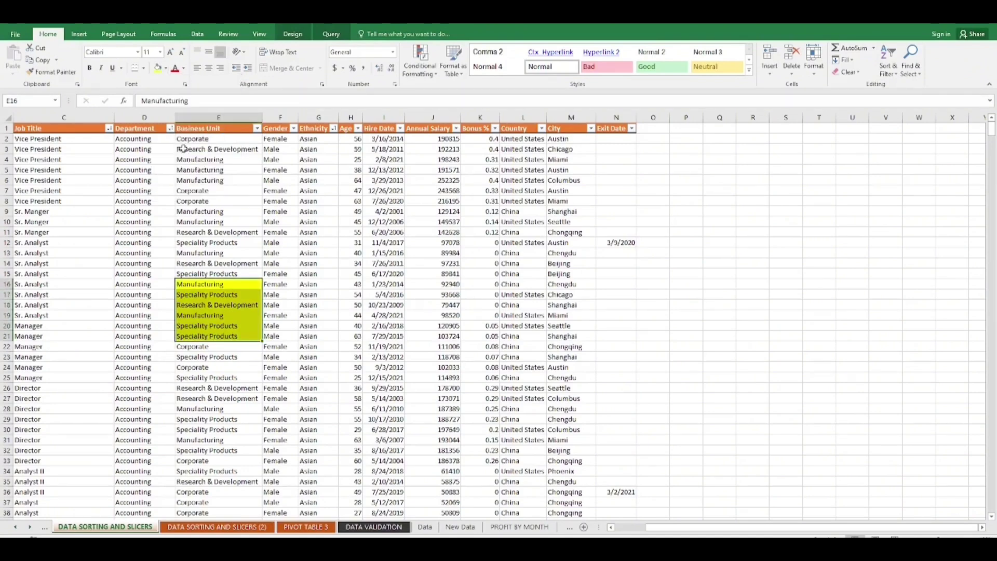
Step: Fill the Hire Date to Bonus % cells I32:K36 with dark green
{"action": "left_click_drag", "start_coordinate": [385, 450], "coordinate": [490, 493]}
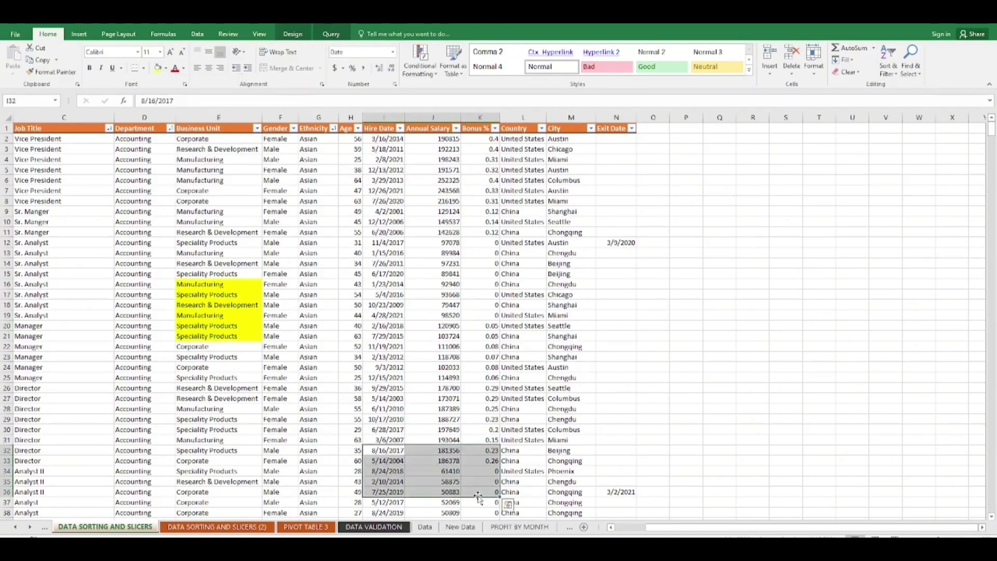
{"action": "left_click", "coordinate": [165, 69]}
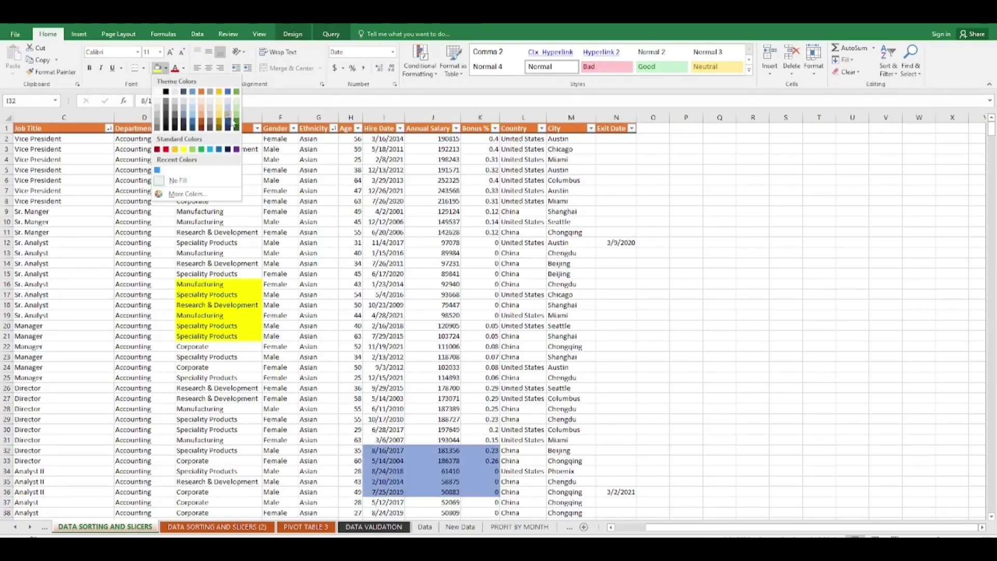
{"action": "left_click", "coordinate": [236, 123]}
{"action": "left_click", "coordinate": [482, 221]}
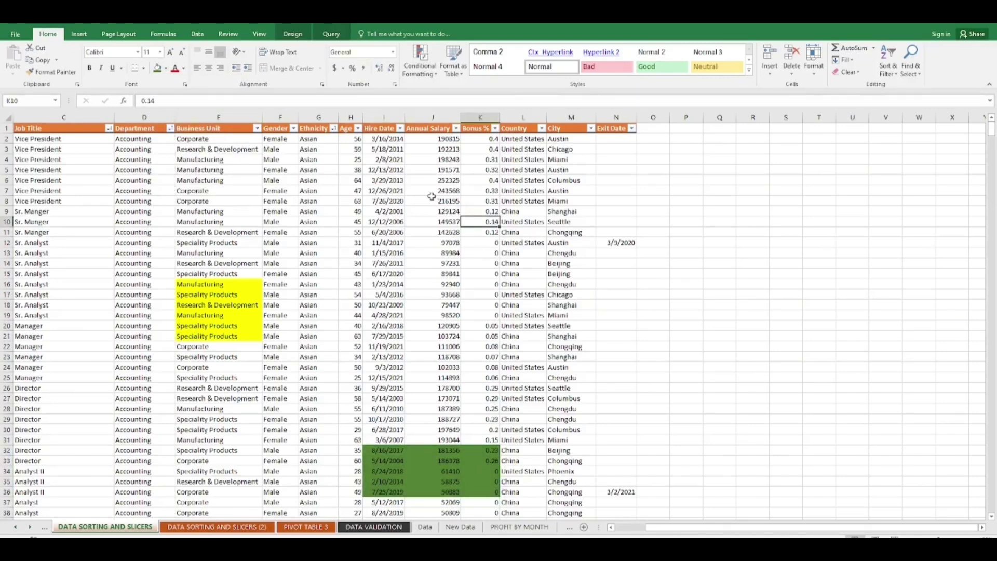
Step: Set the font colour of the Annual Salary to Country cells J8:L11 to red
{"action": "left_click_drag", "start_coordinate": [432, 198], "coordinate": [540, 233]}
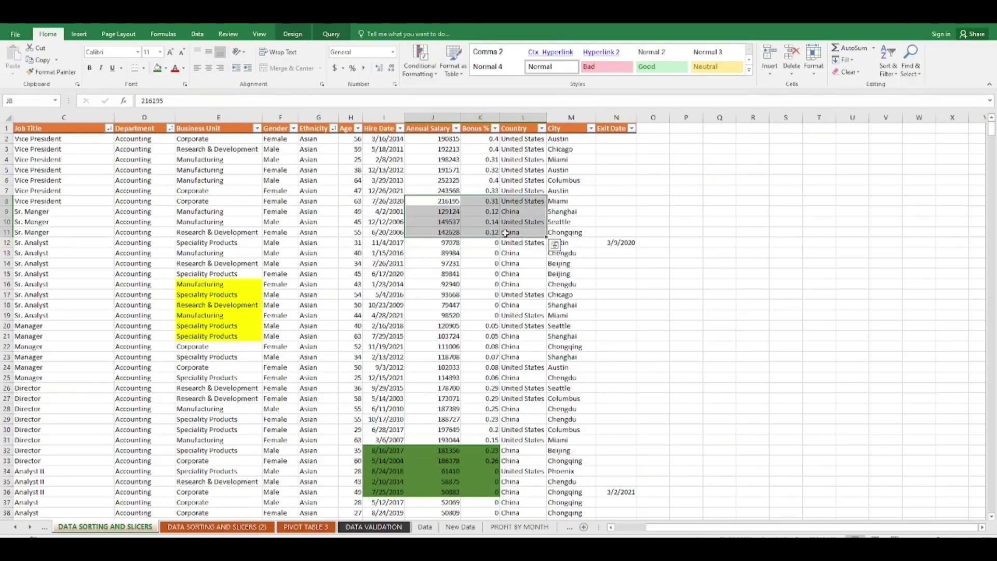
{"action": "left_click", "coordinate": [183, 68]}
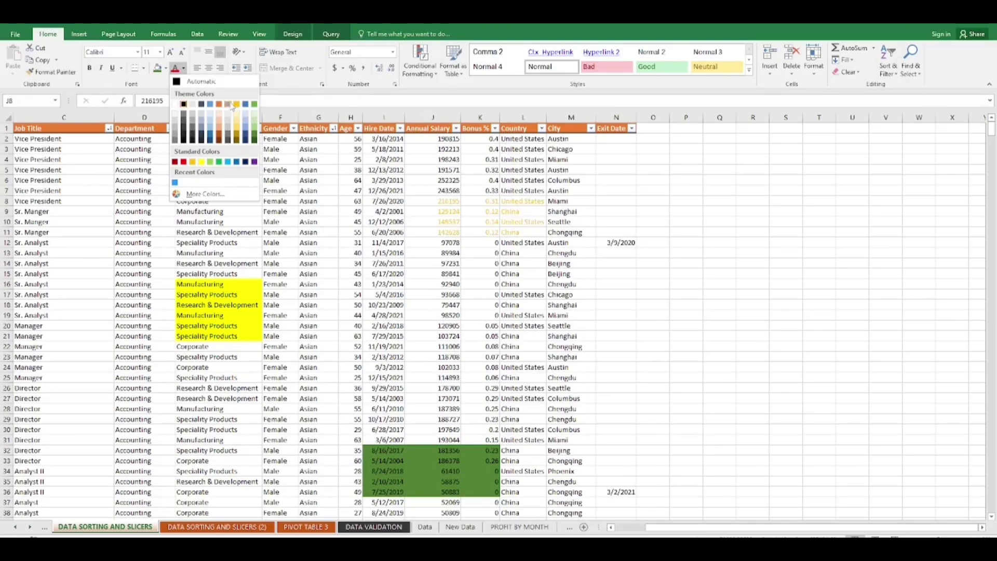
{"action": "left_click", "coordinate": [183, 162]}
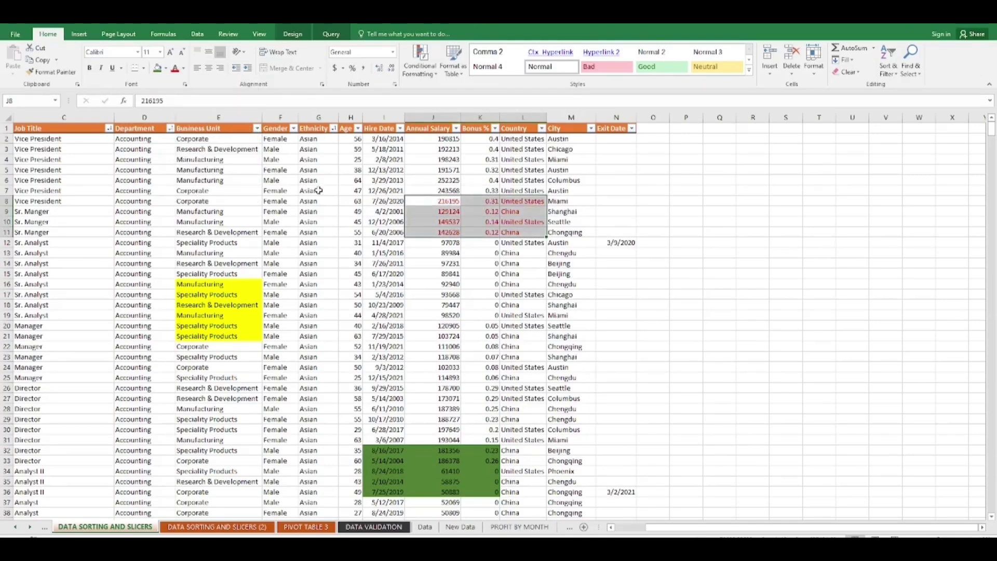
{"action": "left_click", "coordinate": [318, 191]}
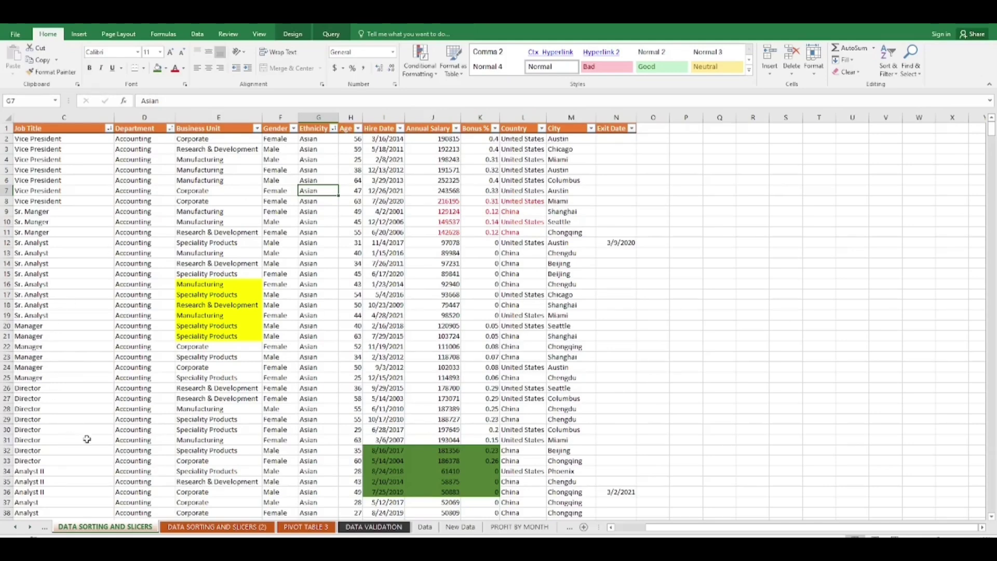
Step: Set the font colour of the Age to Annual Salary cells H25:J27 to purple
{"action": "left_click_drag", "start_coordinate": [359, 379], "coordinate": [434, 401]}
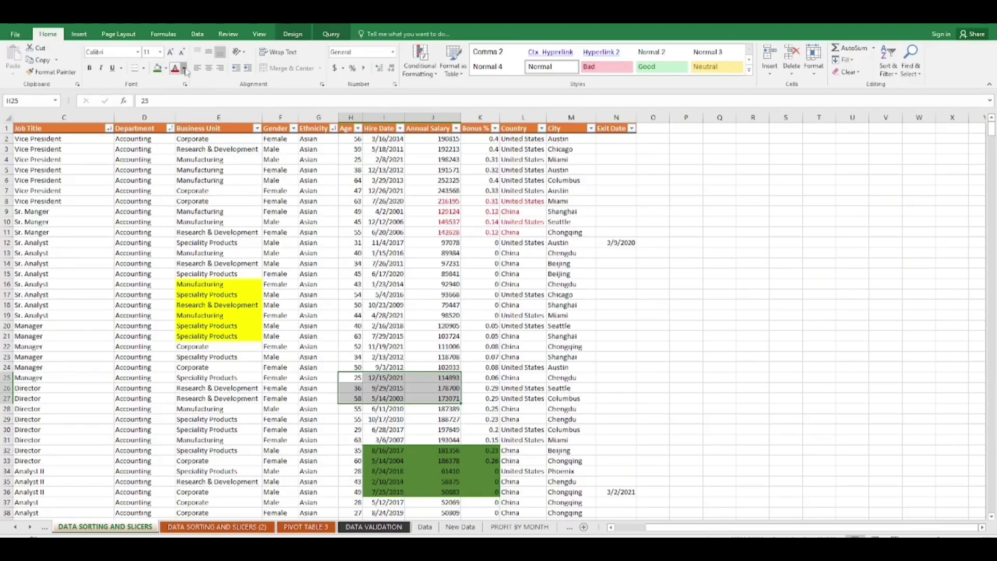
{"action": "left_click", "coordinate": [184, 68]}
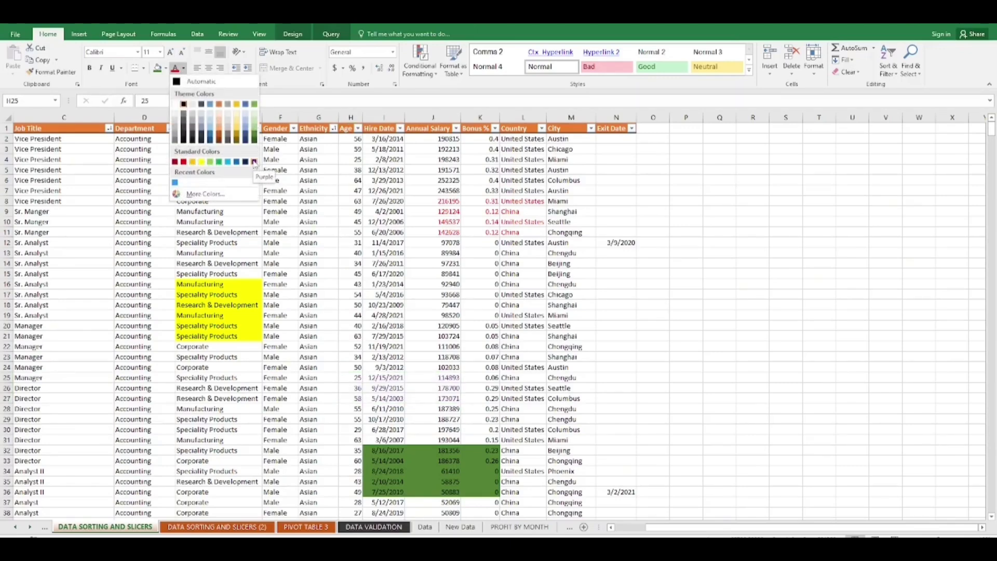
{"action": "left_click", "coordinate": [254, 162]}
{"action": "left_click", "coordinate": [336, 232]}
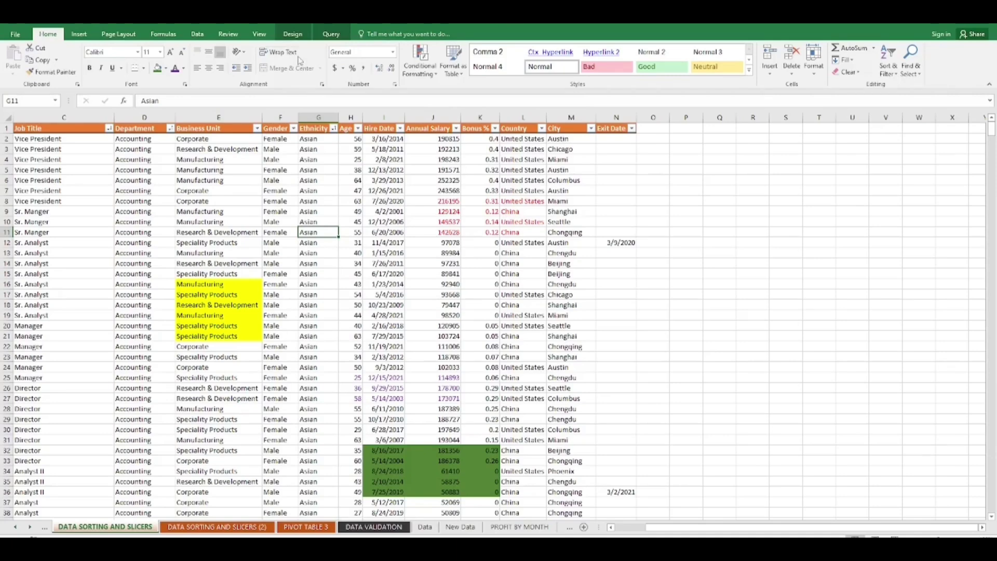
Step: Add a custom sort level, move it above Ethnicity as the first level, and set its column to Annual Salary
{"action": "left_click", "coordinate": [197, 34]}
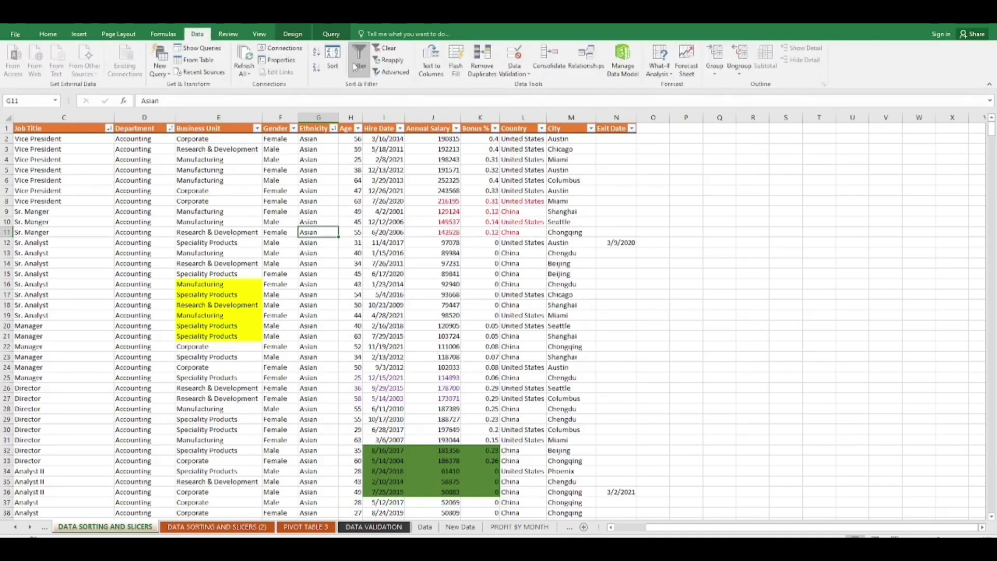
{"action": "left_click", "coordinate": [337, 60]}
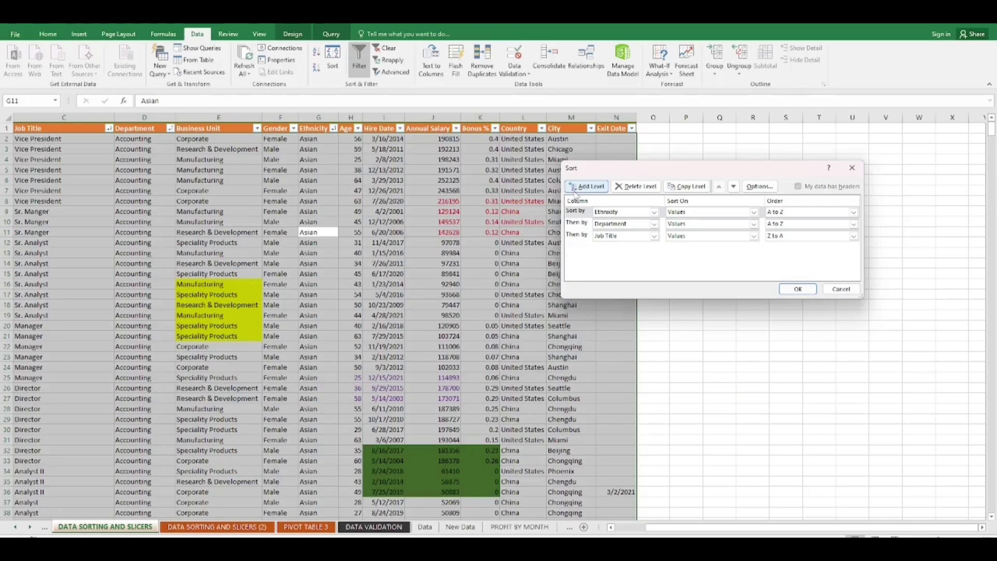
{"action": "left_click", "coordinate": [576, 189]}
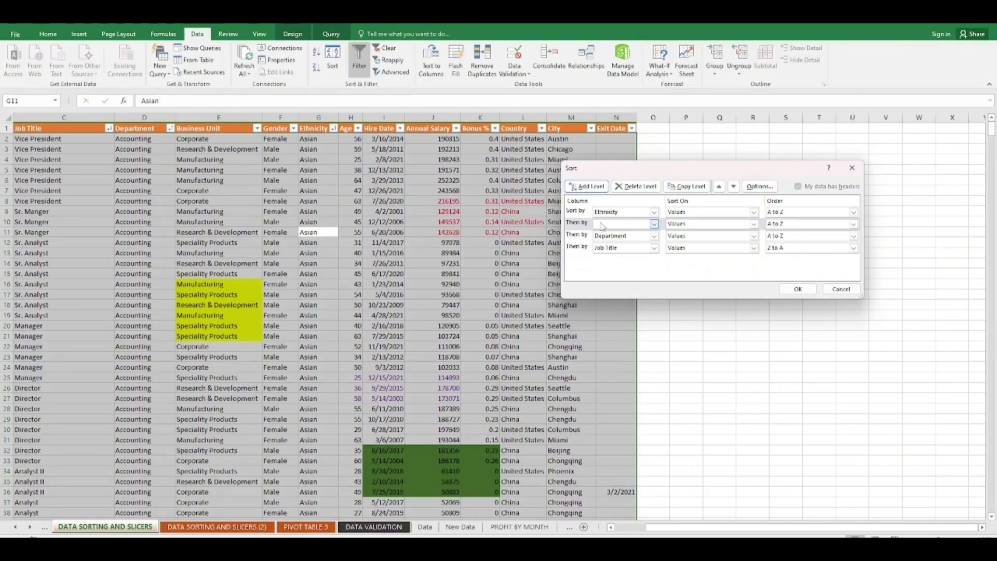
{"action": "left_click", "coordinate": [719, 185]}
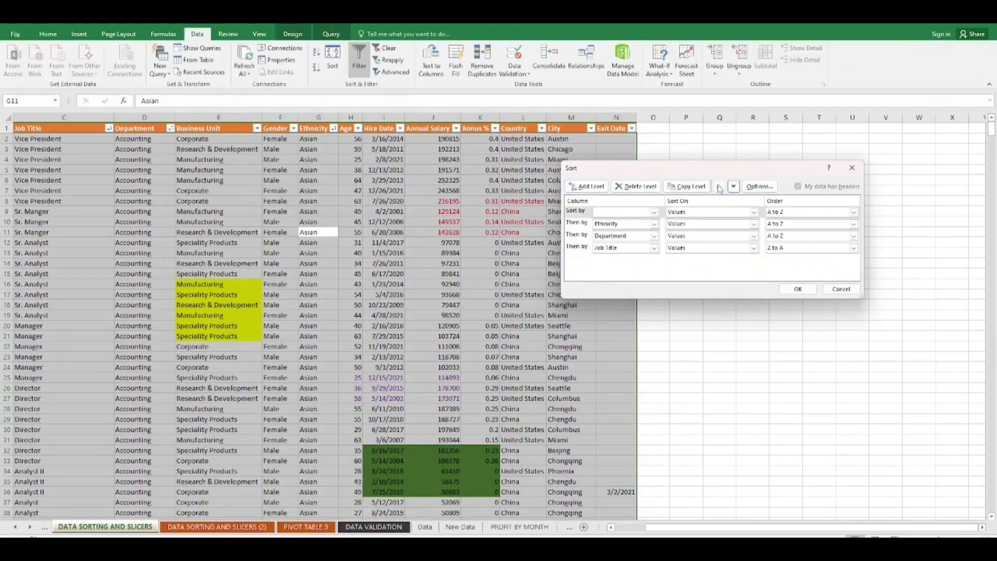
{"action": "left_click", "coordinate": [653, 212]}
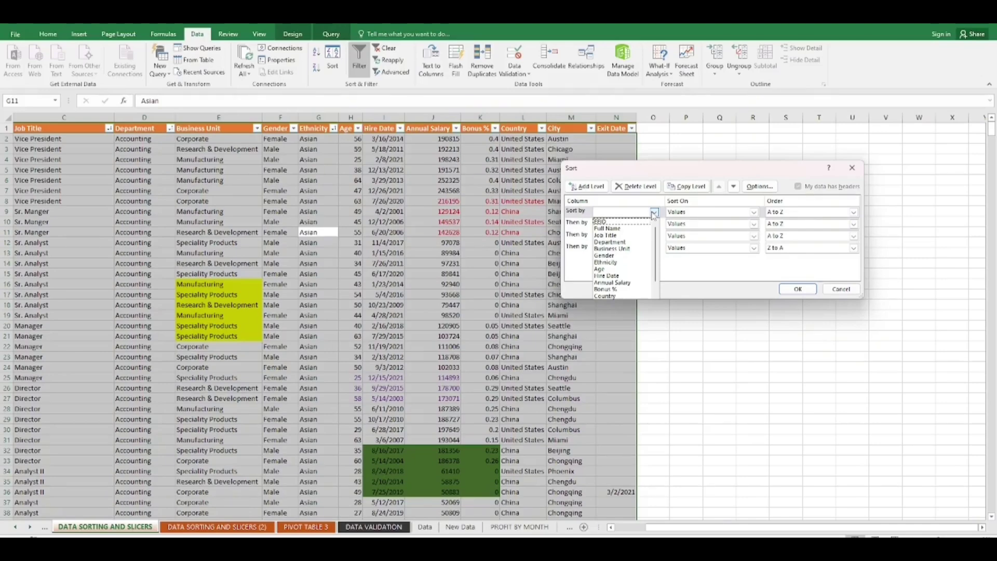
{"action": "left_click", "coordinate": [613, 256]}
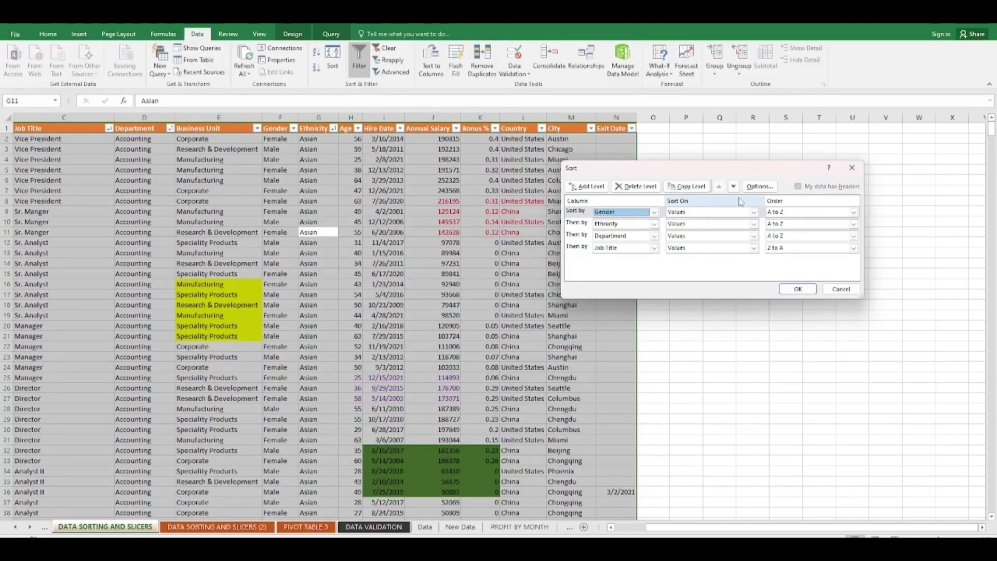
{"action": "left_click", "coordinate": [654, 213]}
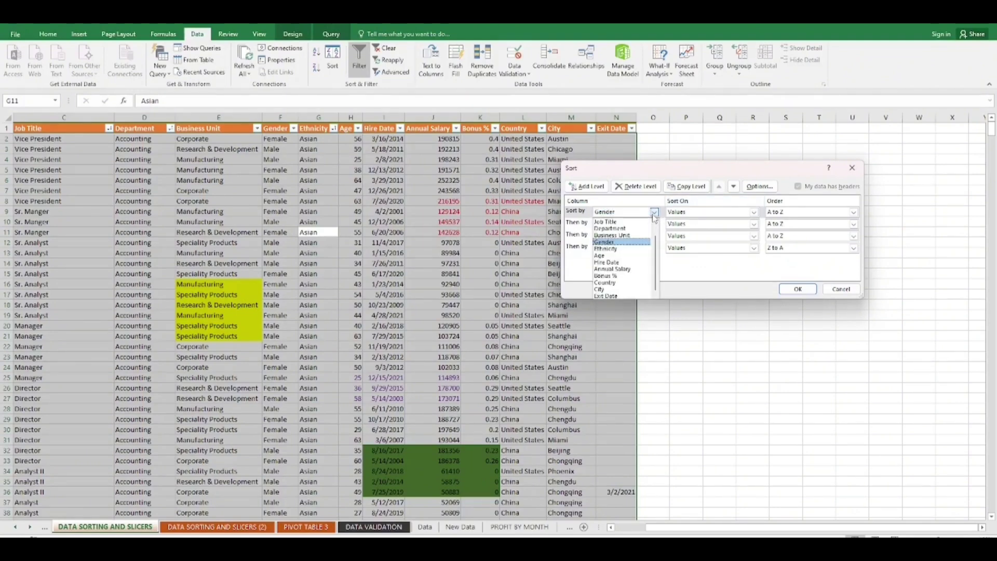
{"action": "left_click", "coordinate": [617, 270]}
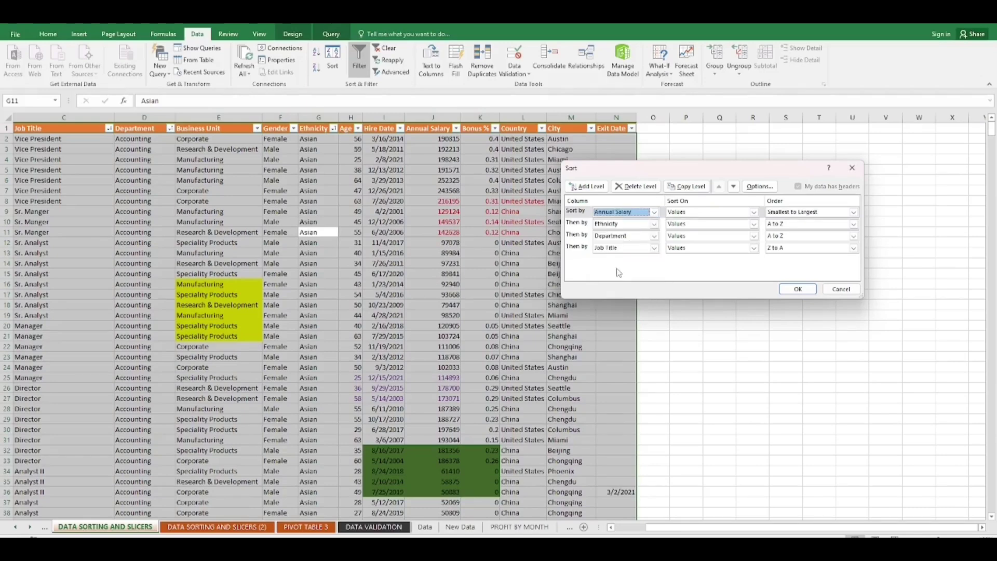
Step: Set the Annual Salary level to sort on Cell Color with green On Top
{"action": "left_click", "coordinate": [753, 212]}
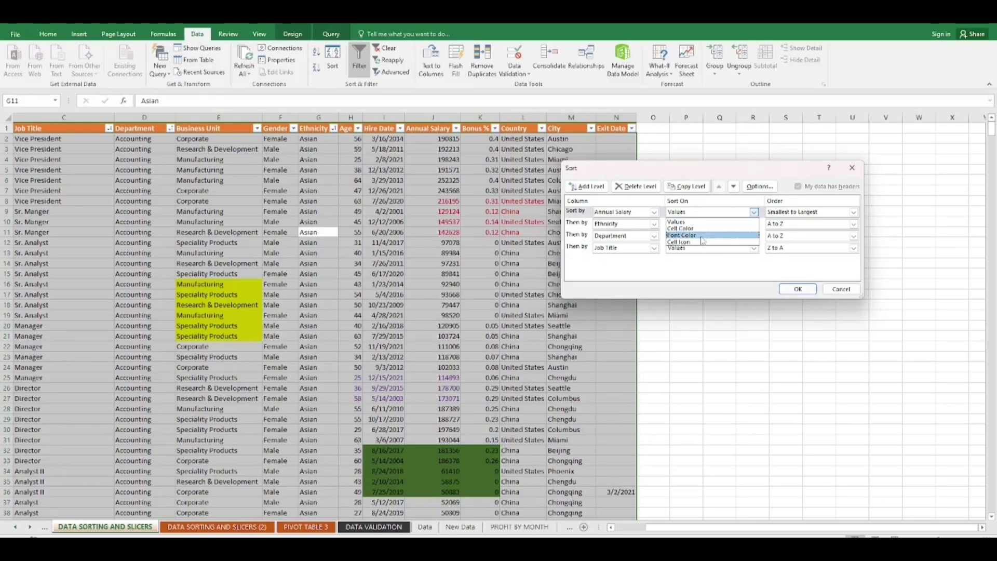
{"action": "left_click", "coordinate": [685, 228]}
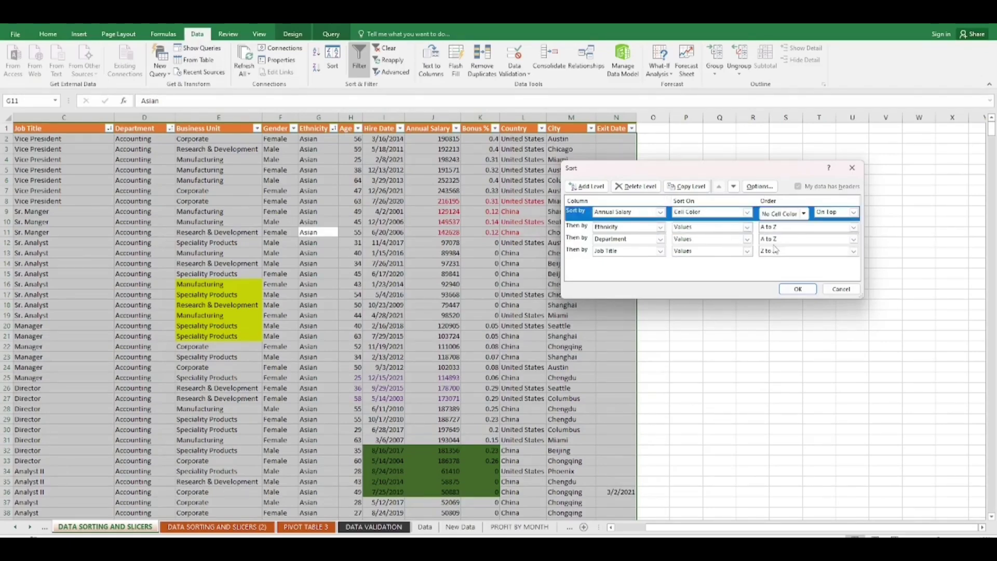
{"action": "left_click", "coordinate": [803, 214]}
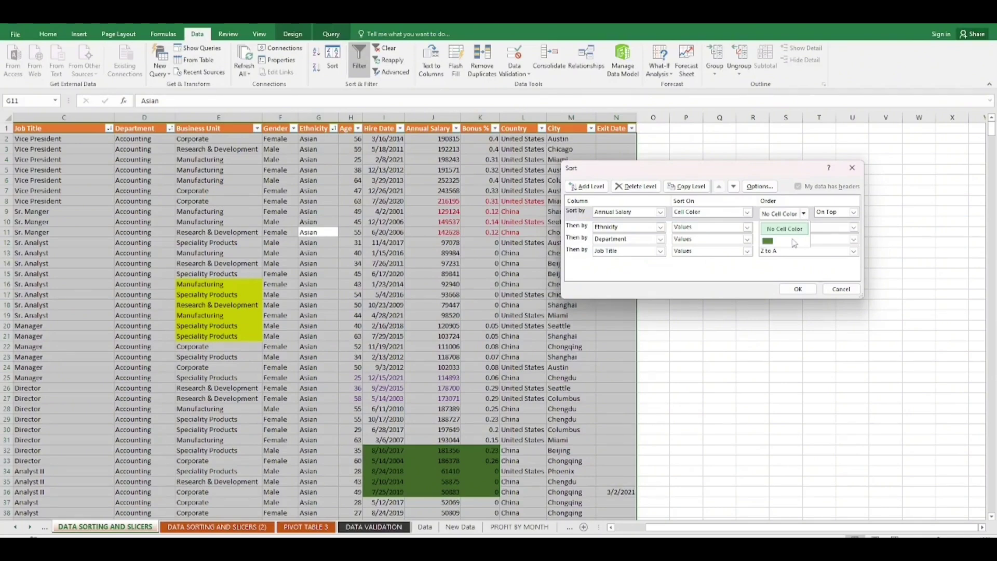
{"action": "left_click", "coordinate": [784, 241]}
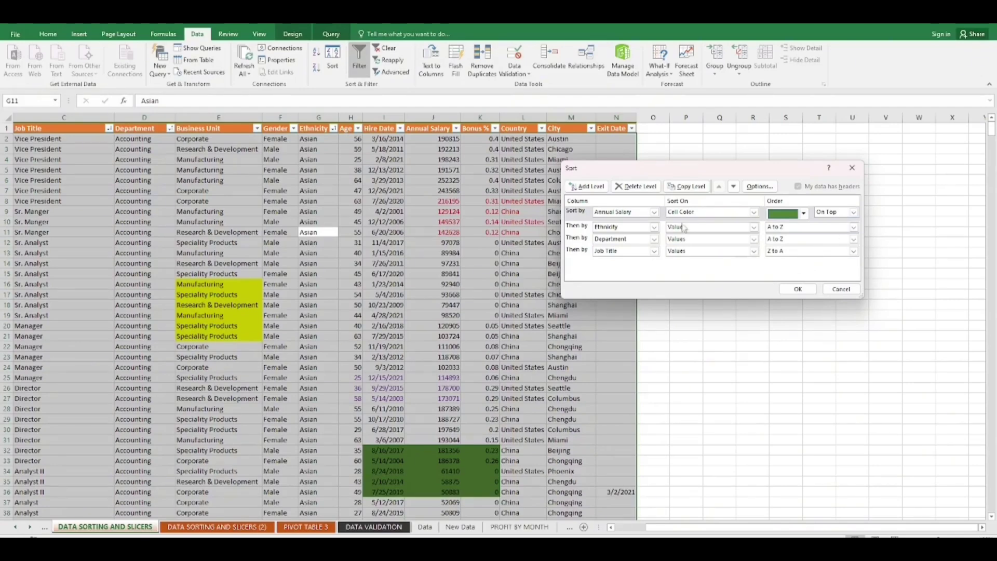
Step: Add a second sort level for Business Unit, sorted on Cell Color with yellow On Top
{"action": "left_click", "coordinate": [587, 187]}
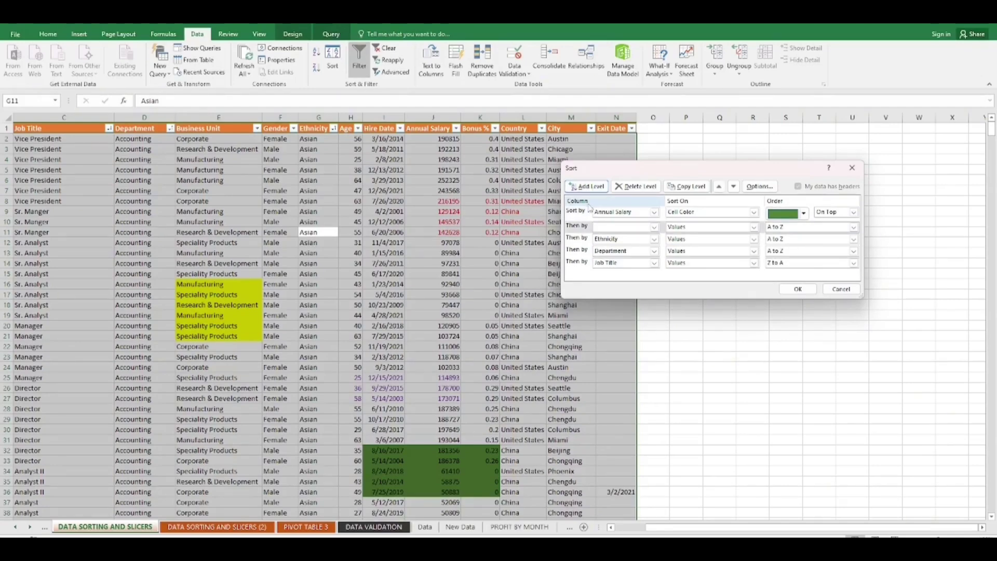
{"action": "left_click", "coordinate": [654, 227]}
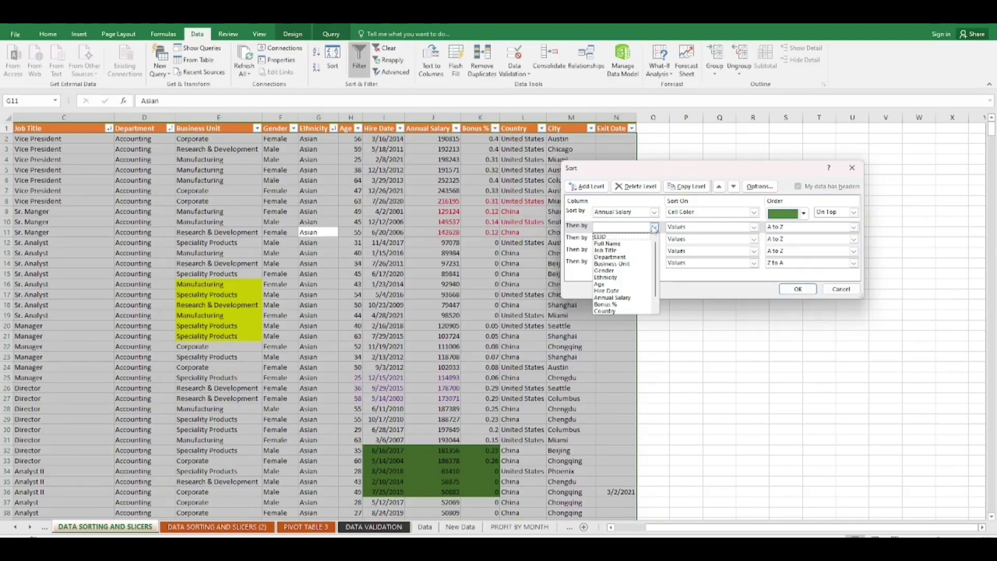
{"action": "left_click", "coordinate": [619, 264]}
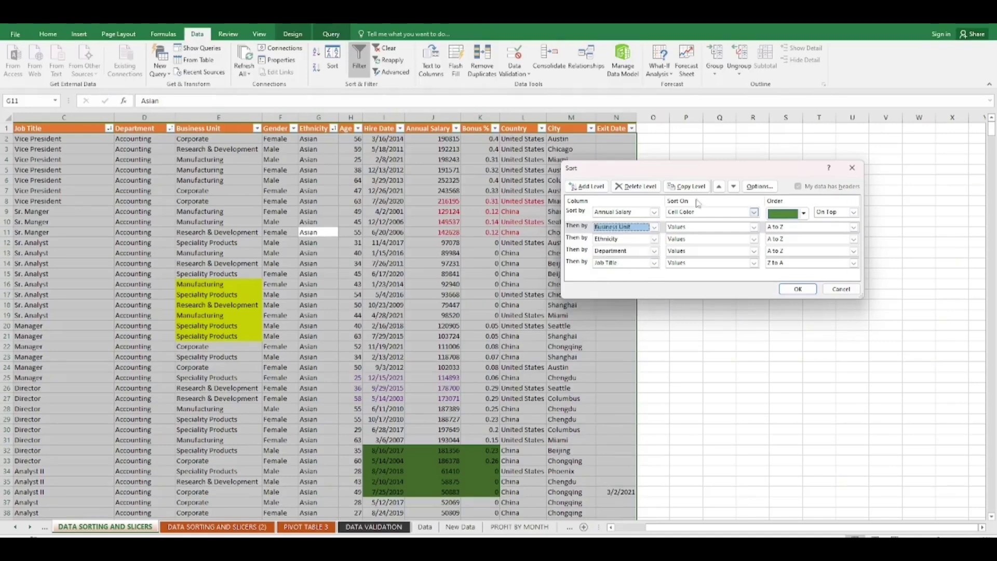
{"action": "left_click", "coordinate": [752, 228]}
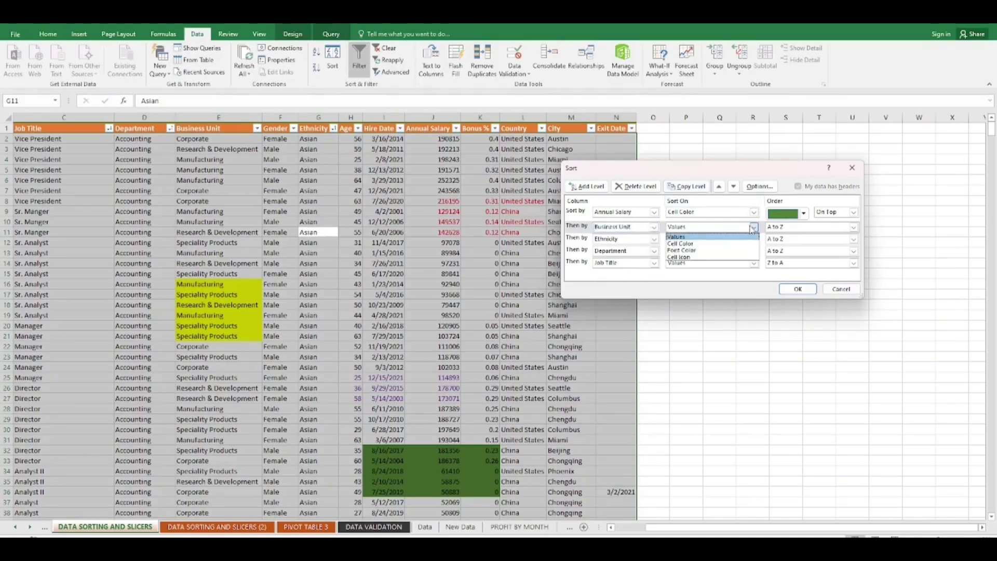
{"action": "left_click", "coordinate": [712, 244]}
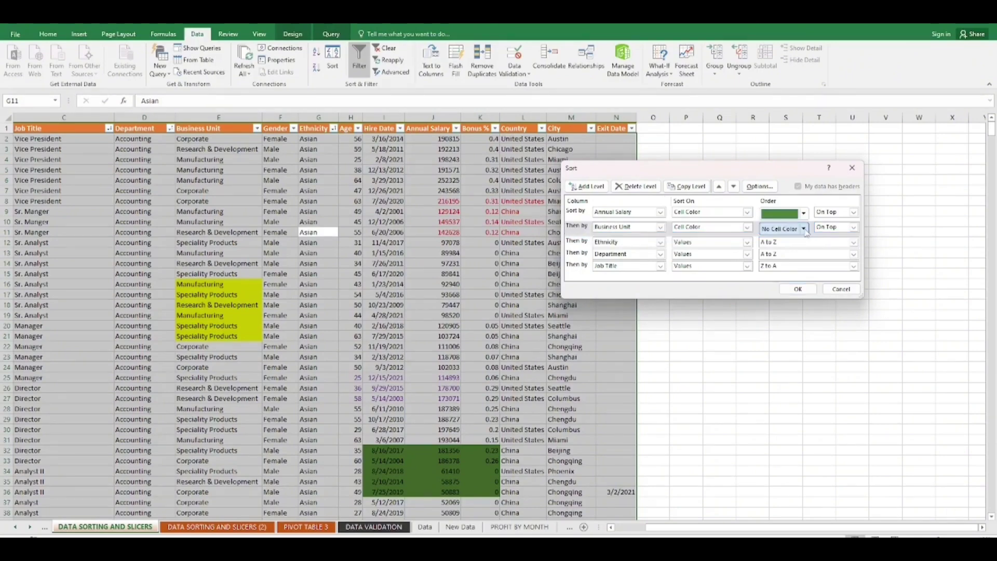
{"action": "left_click", "coordinate": [804, 228]}
{"action": "left_click", "coordinate": [767, 258]}
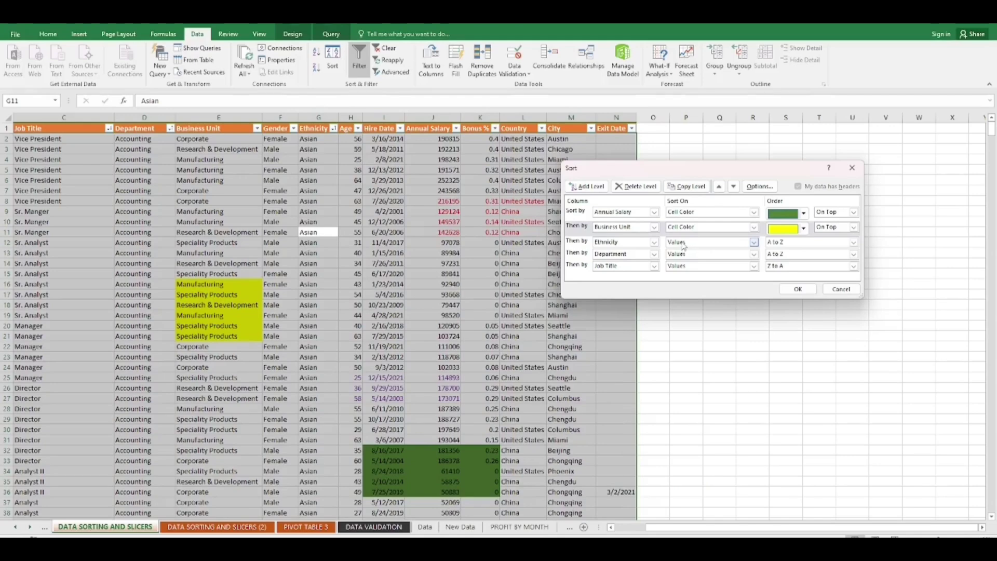
Step: Add a third sort level for Country, sorted on Font Color
{"action": "left_click", "coordinate": [589, 191]}
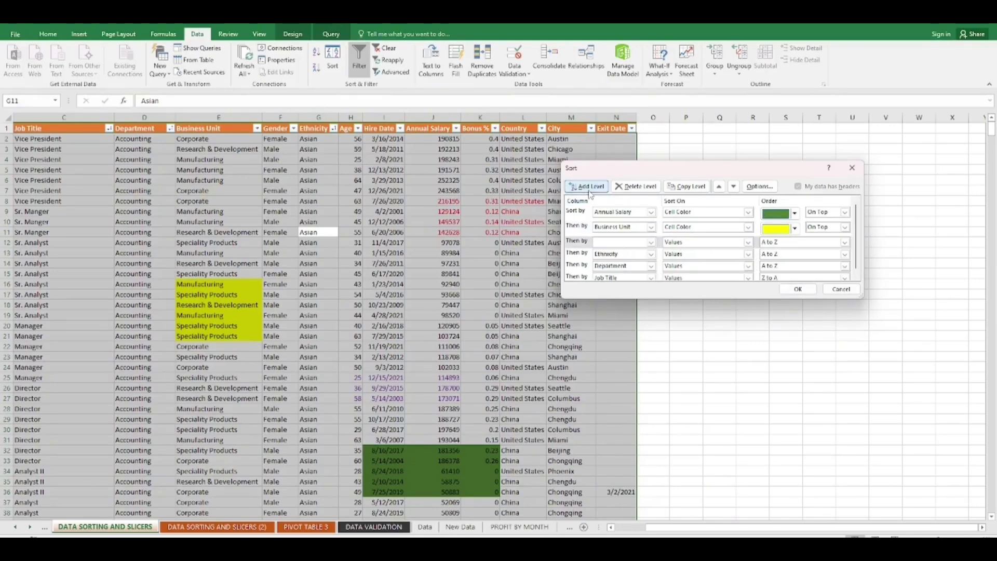
{"action": "left_click", "coordinate": [651, 242]}
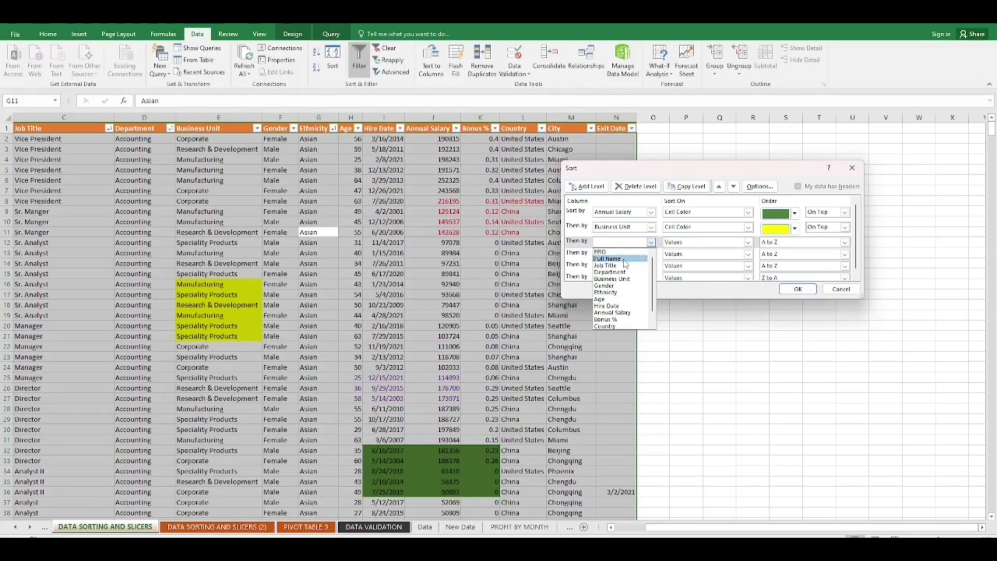
{"action": "left_click", "coordinate": [619, 326]}
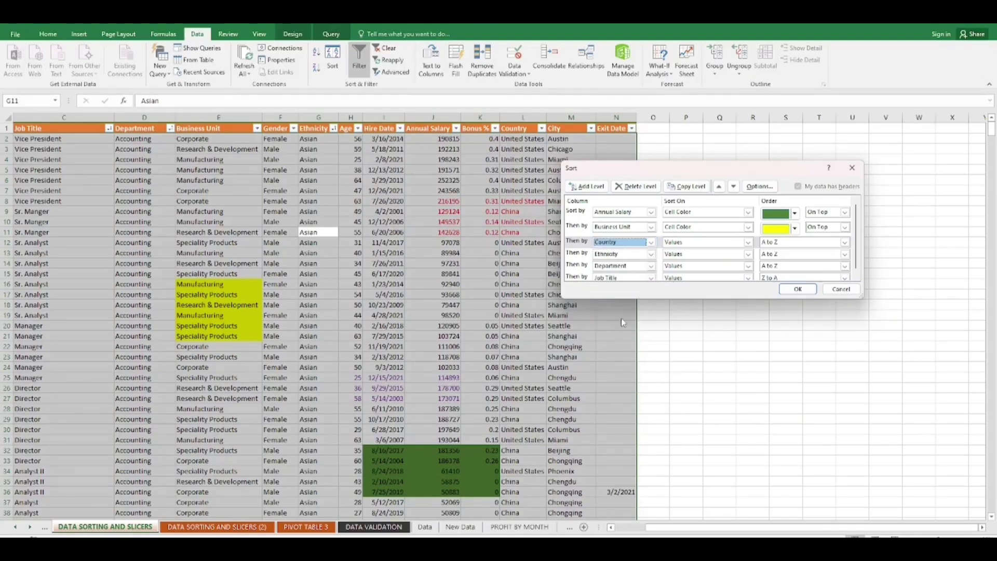
{"action": "left_click", "coordinate": [749, 243]}
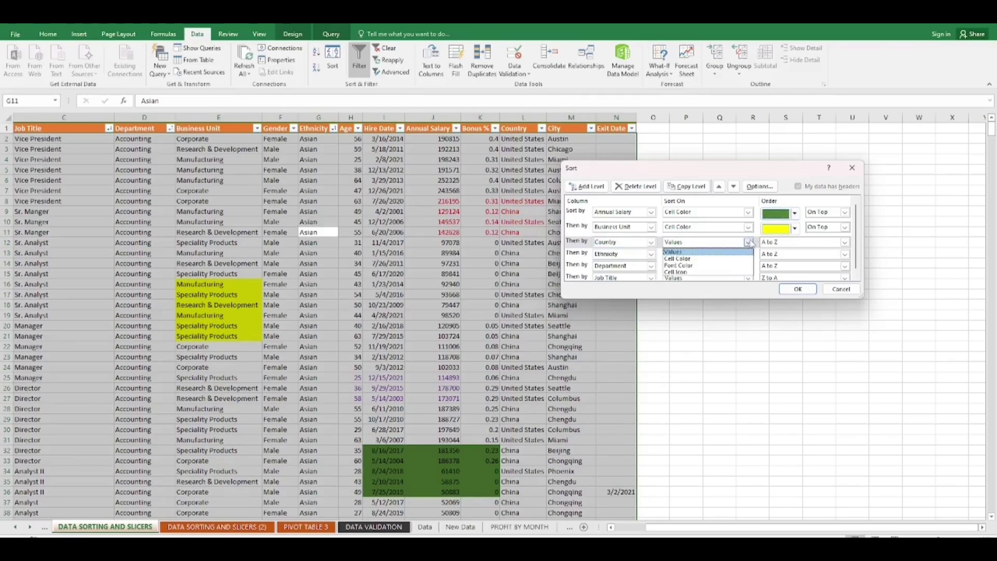
{"action": "left_click", "coordinate": [728, 271]}
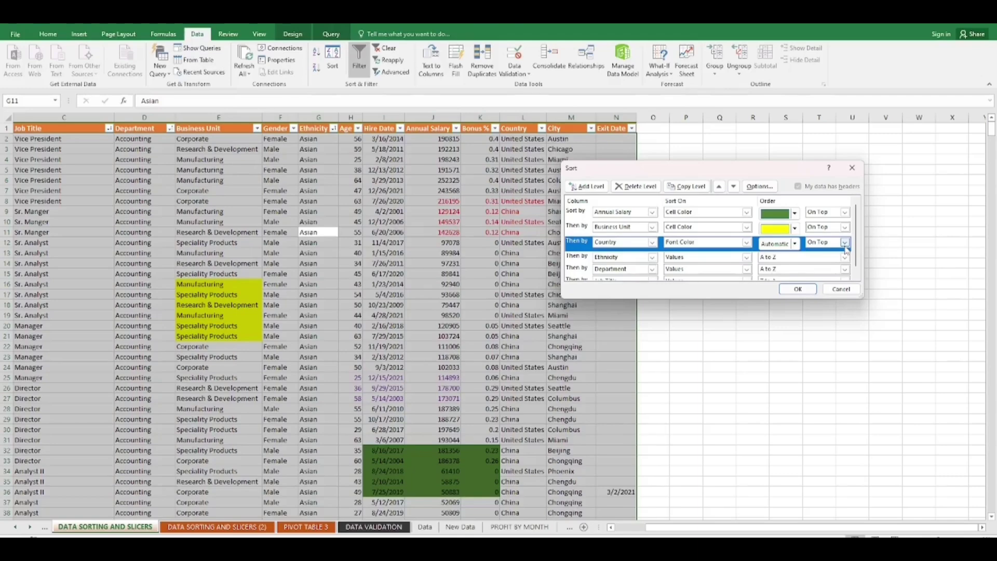
Step: Change the Business Unit level to Hire Date, sort it on Font Color, and open its available font colours
{"action": "left_click", "coordinate": [652, 227]}
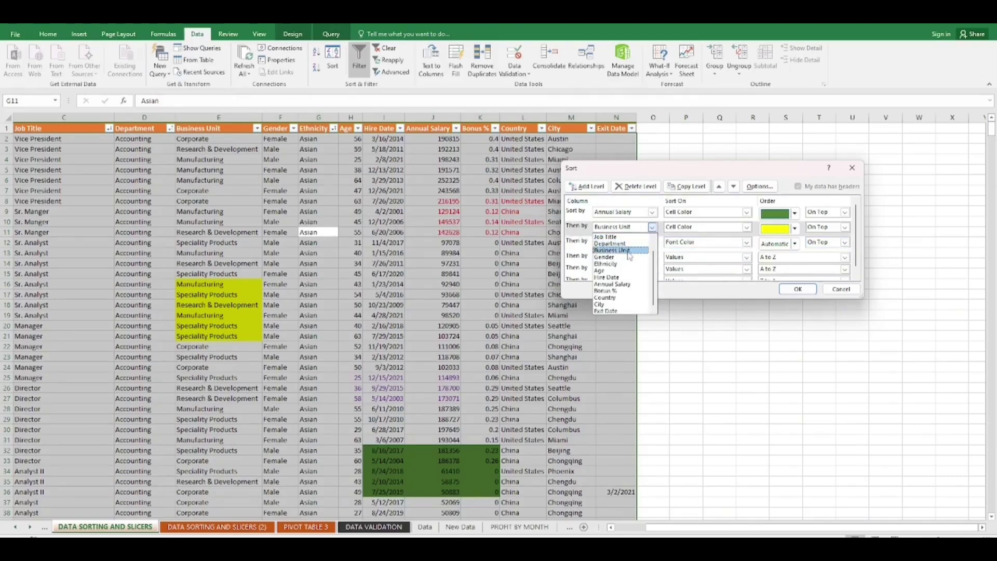
{"action": "left_click", "coordinate": [621, 278]}
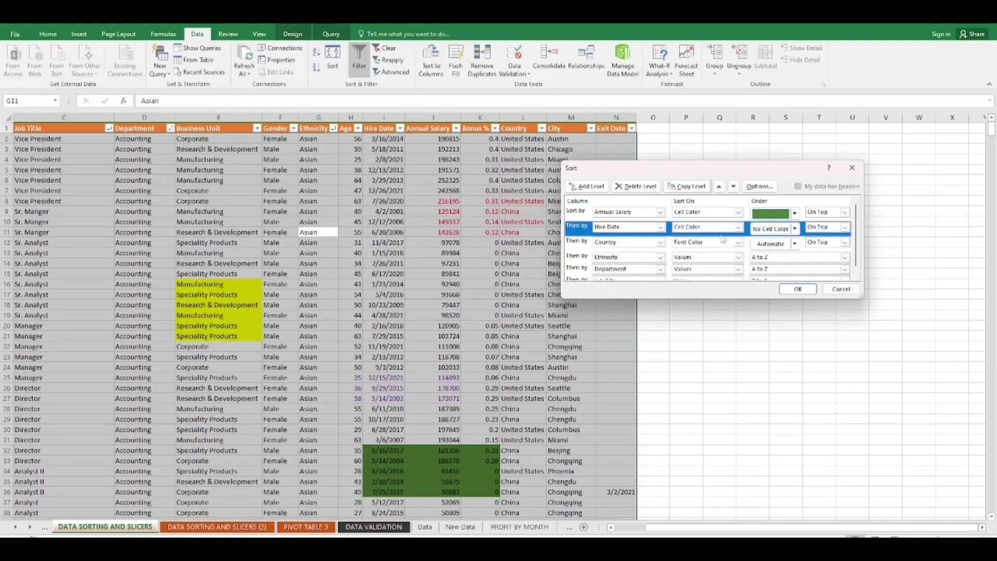
{"action": "left_click", "coordinate": [738, 227]}
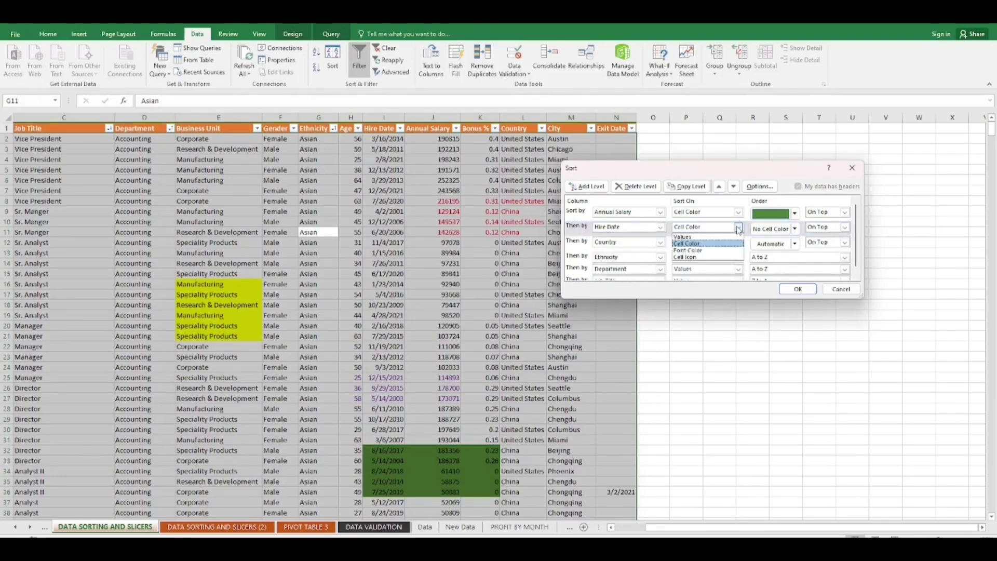
{"action": "left_click", "coordinate": [719, 251]}
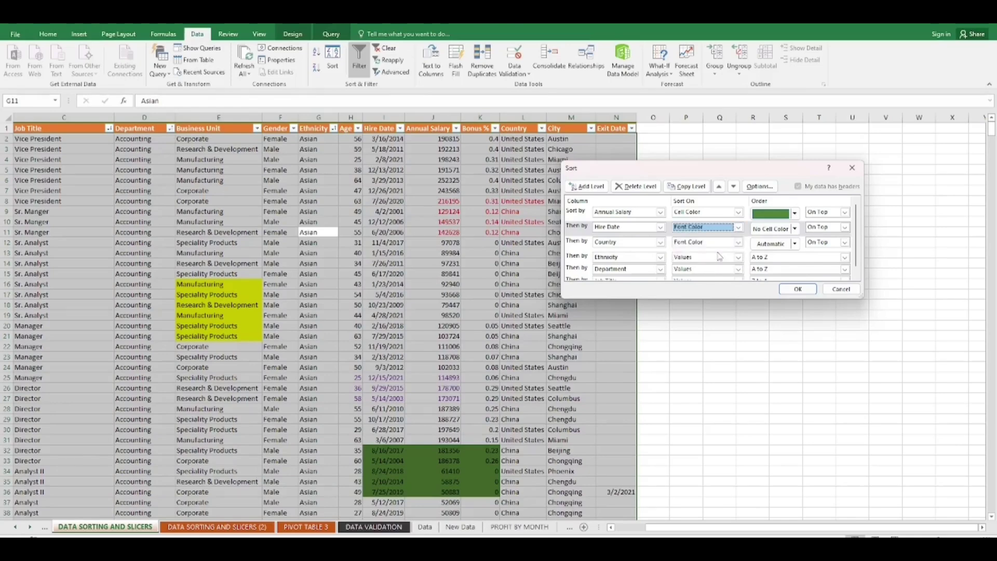
{"action": "left_click", "coordinate": [795, 229]}
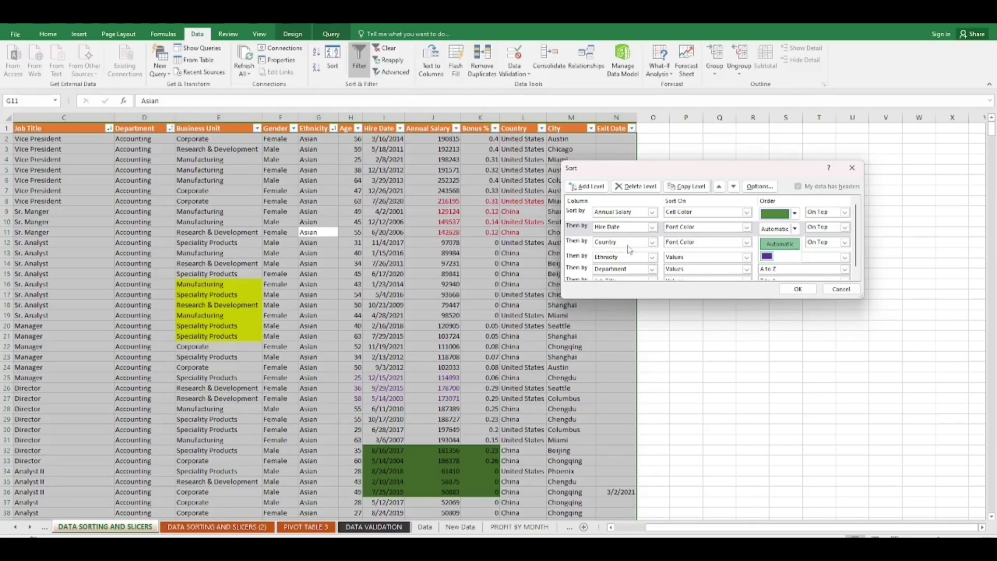
Step: Change the first sort level's column from Annual Salary to Hire Date
{"action": "left_click", "coordinate": [651, 213]}
{"action": "left_click", "coordinate": [652, 213]}
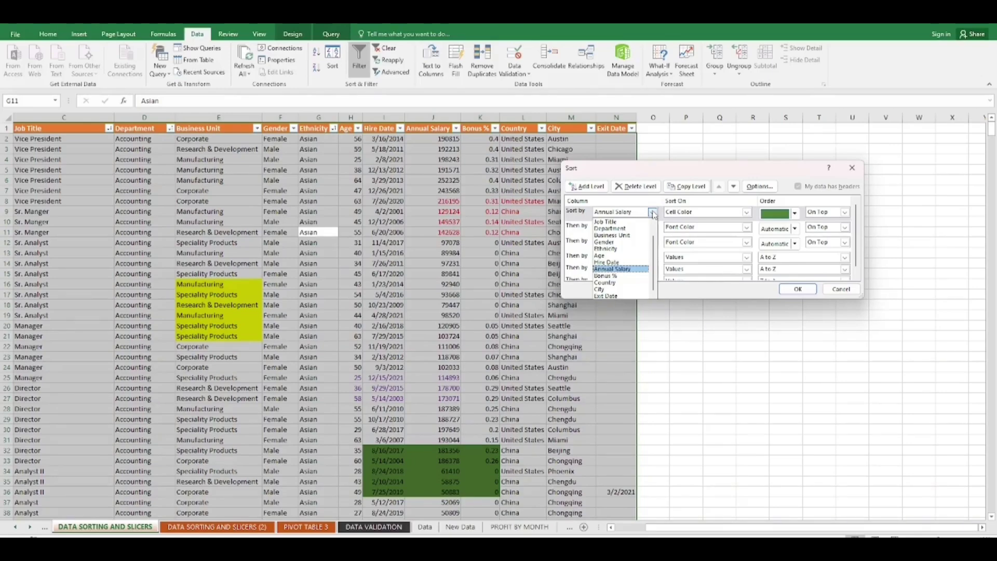
{"action": "left_click", "coordinate": [616, 262]}
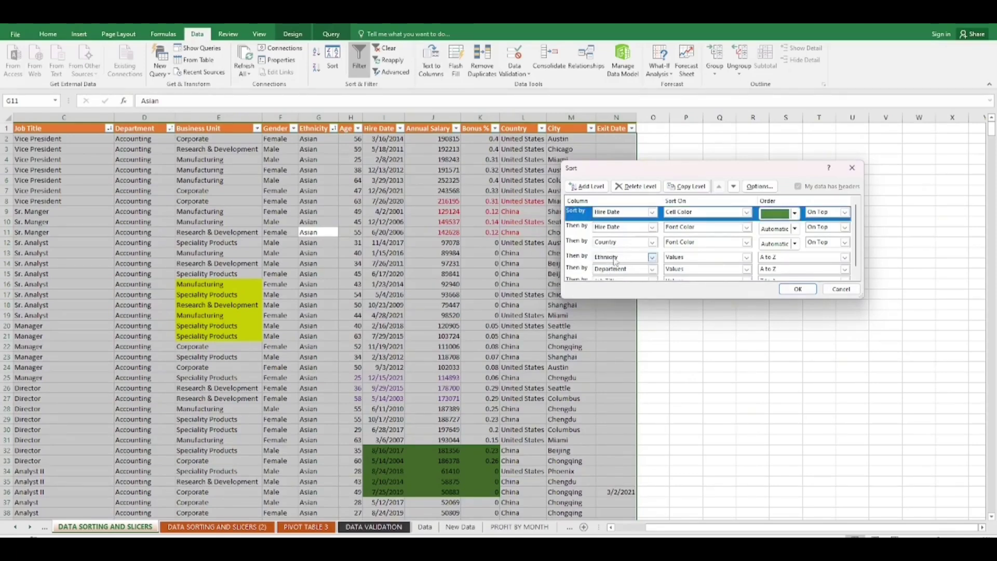
Step: Set the second sort level to Annual Salary, sorted on Font Color with red On Top
{"action": "left_click", "coordinate": [651, 227]}
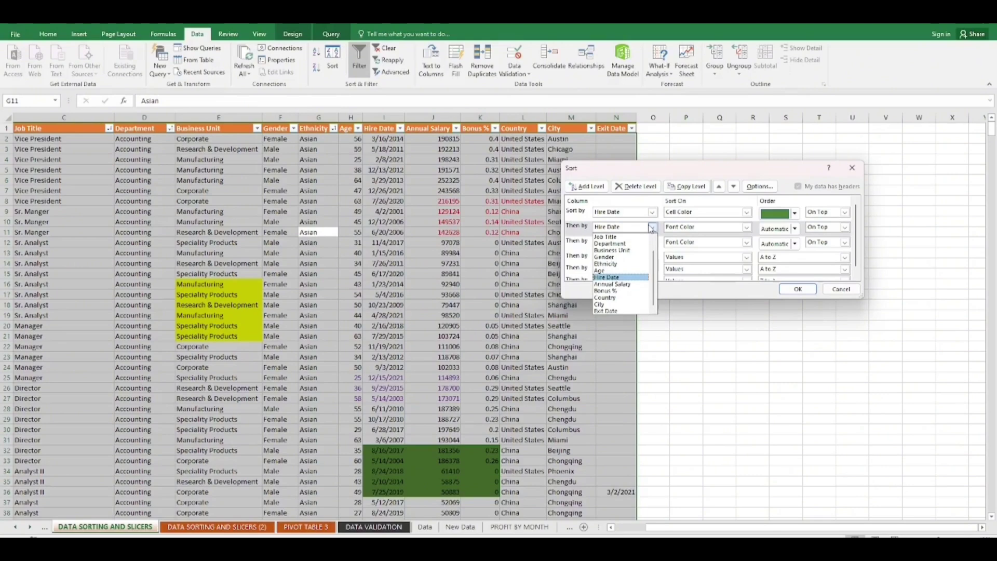
{"action": "left_click", "coordinate": [614, 285]}
{"action": "left_click", "coordinate": [746, 227]}
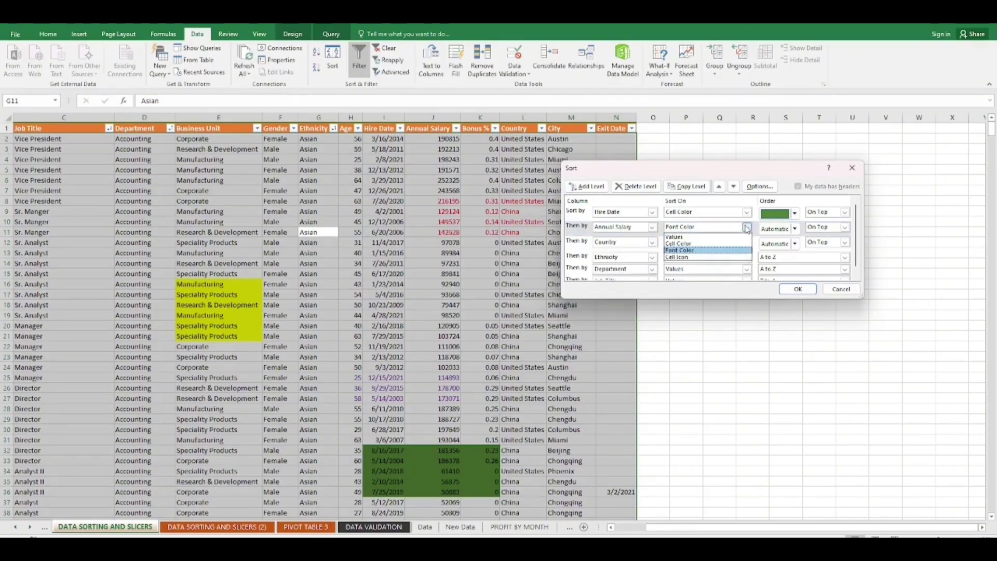
{"action": "left_click", "coordinate": [699, 250]}
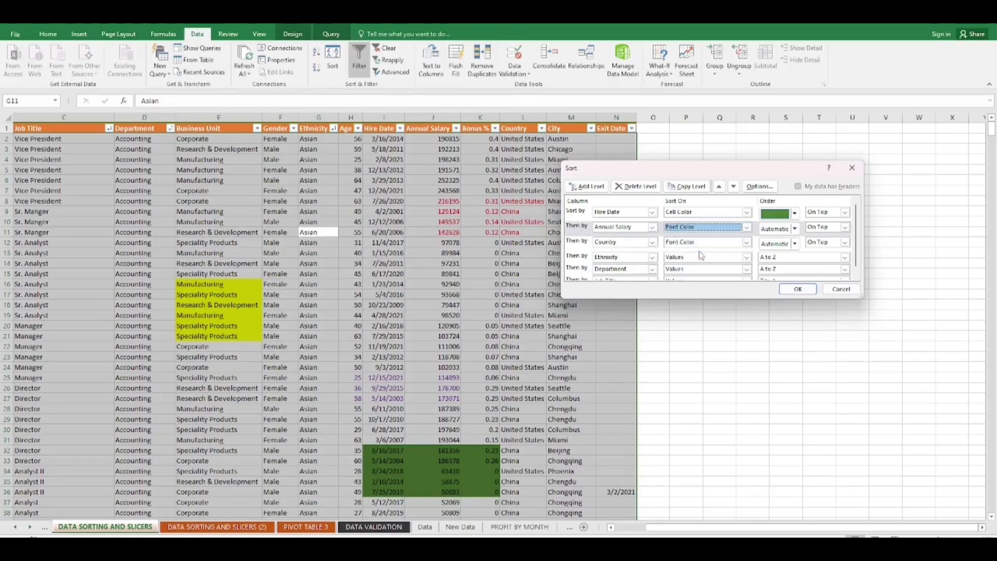
{"action": "left_click", "coordinate": [795, 230]}
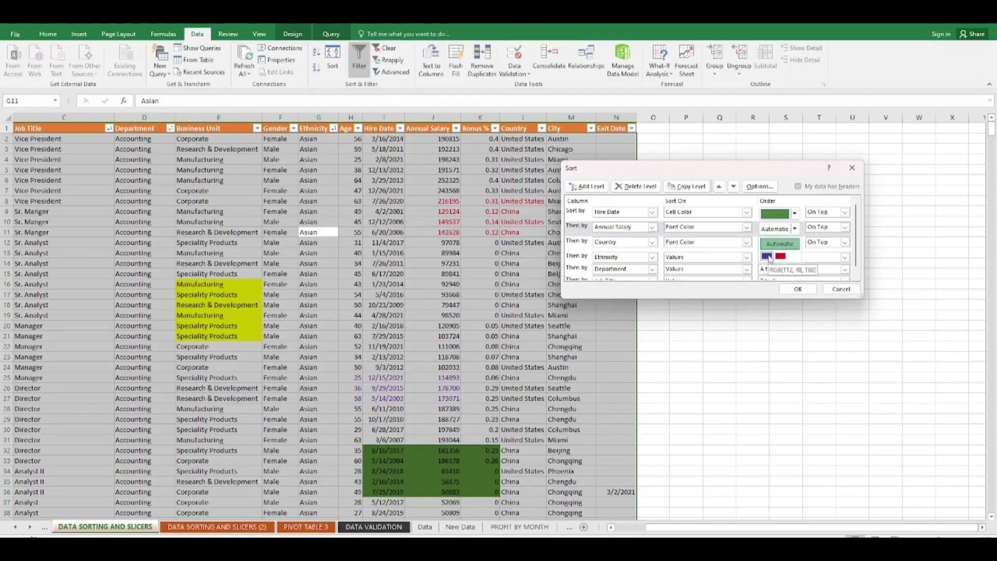
{"action": "left_click", "coordinate": [780, 256]}
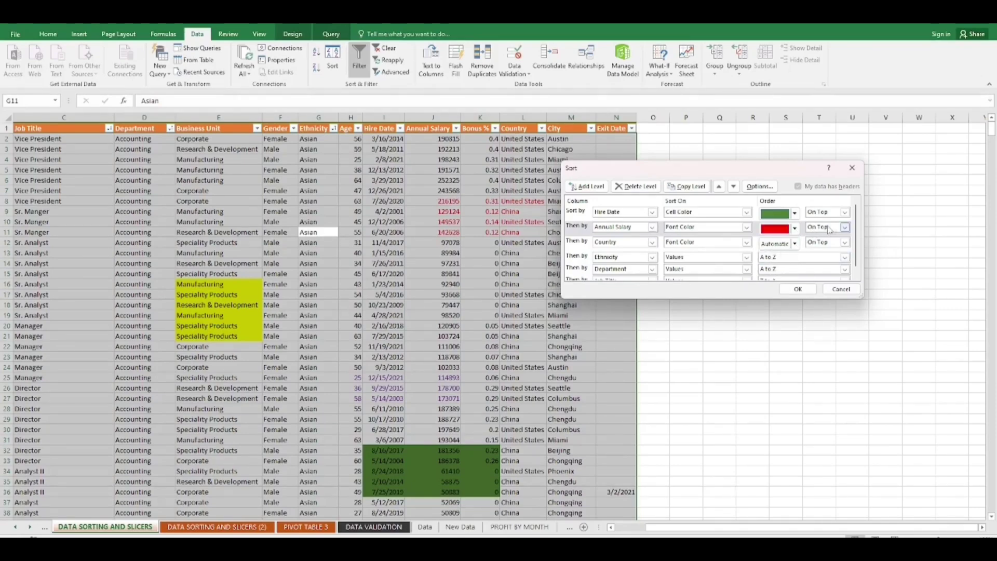
Step: Add a third sort level for Annual Salary on Font Color with purple On Top, and apply the multi-level sort
{"action": "left_click", "coordinate": [580, 186]}
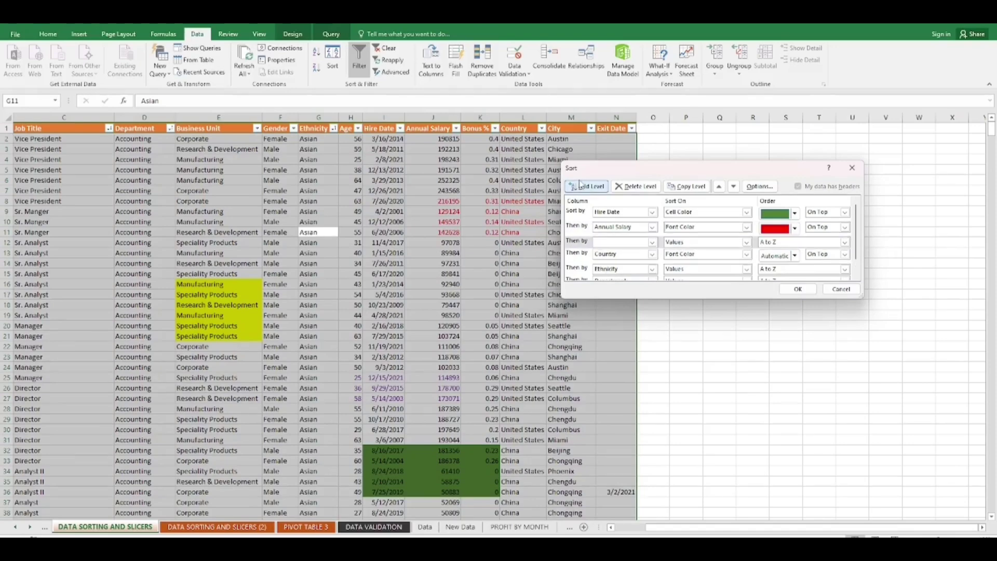
{"action": "left_click", "coordinate": [652, 242]}
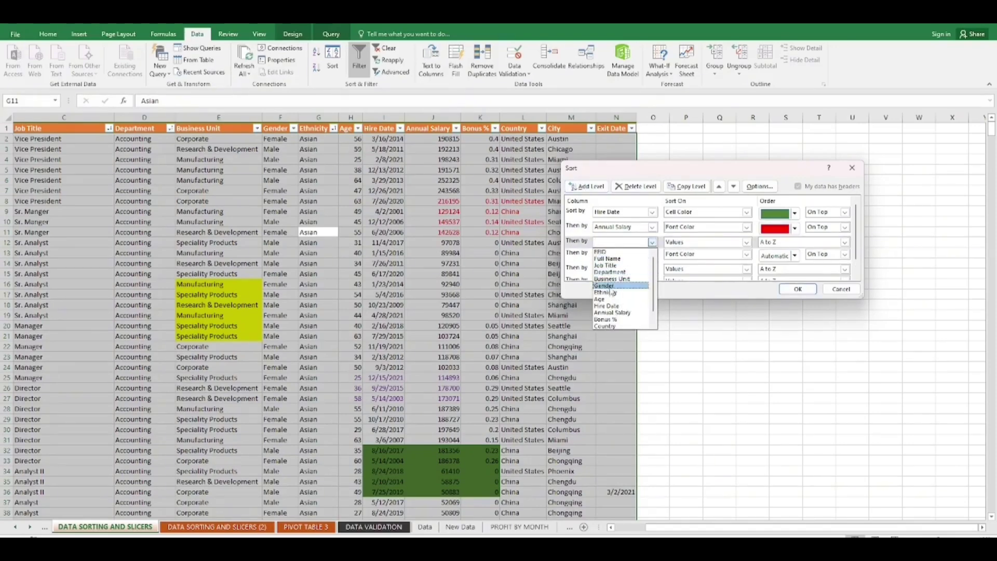
{"action": "left_click", "coordinate": [612, 313]}
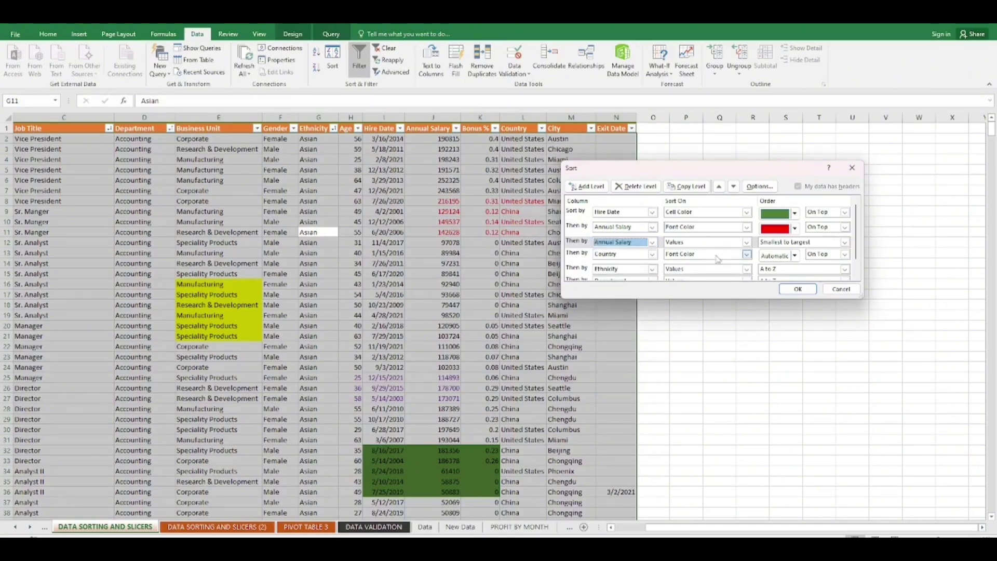
{"action": "left_click", "coordinate": [746, 242]}
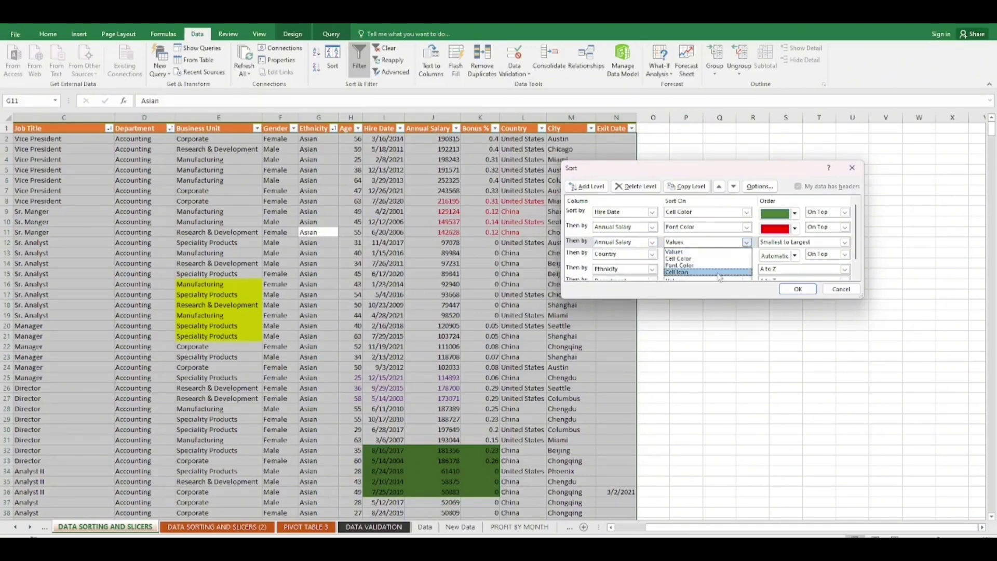
{"action": "left_click", "coordinate": [726, 265]}
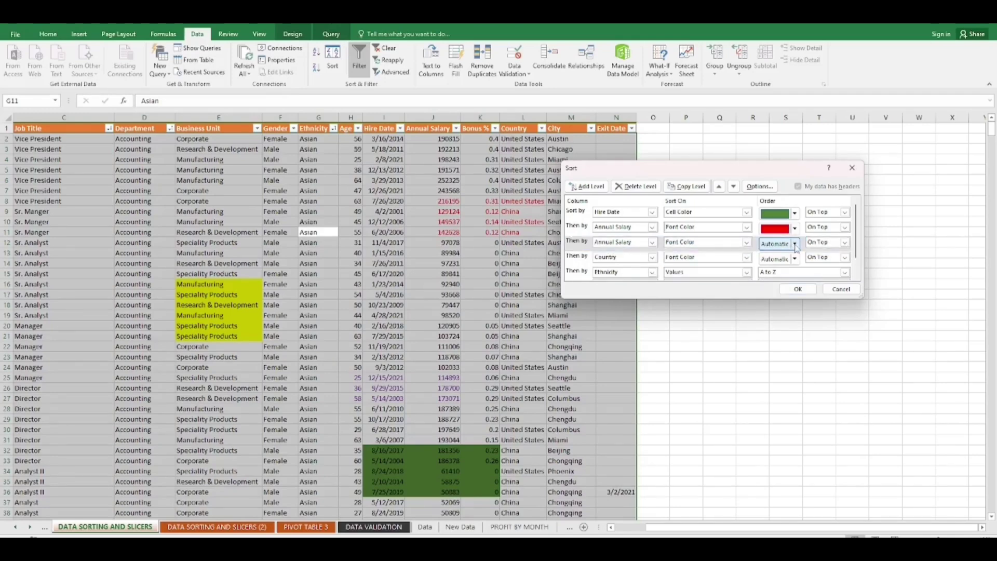
{"action": "left_click", "coordinate": [795, 244]}
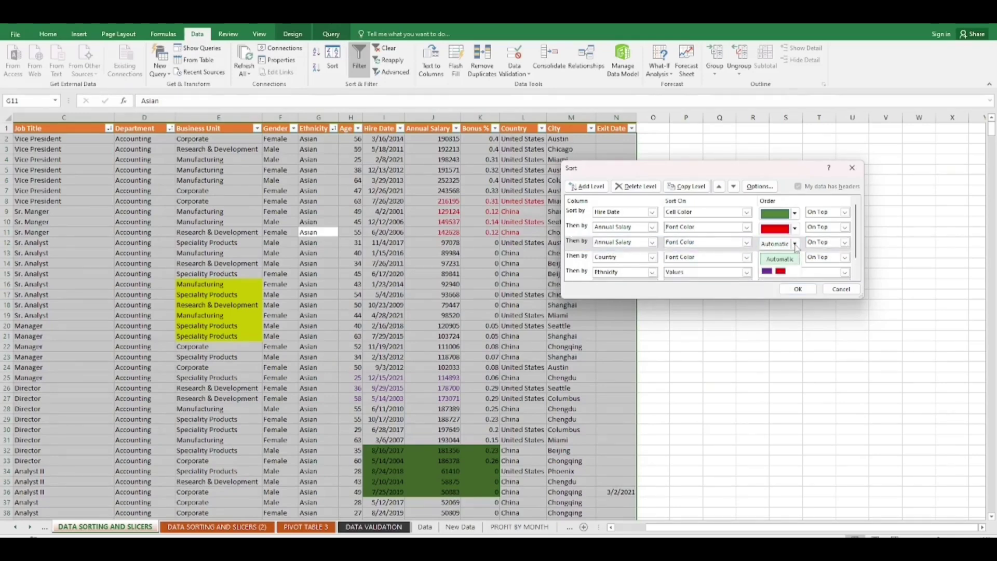
{"action": "left_click", "coordinate": [767, 271]}
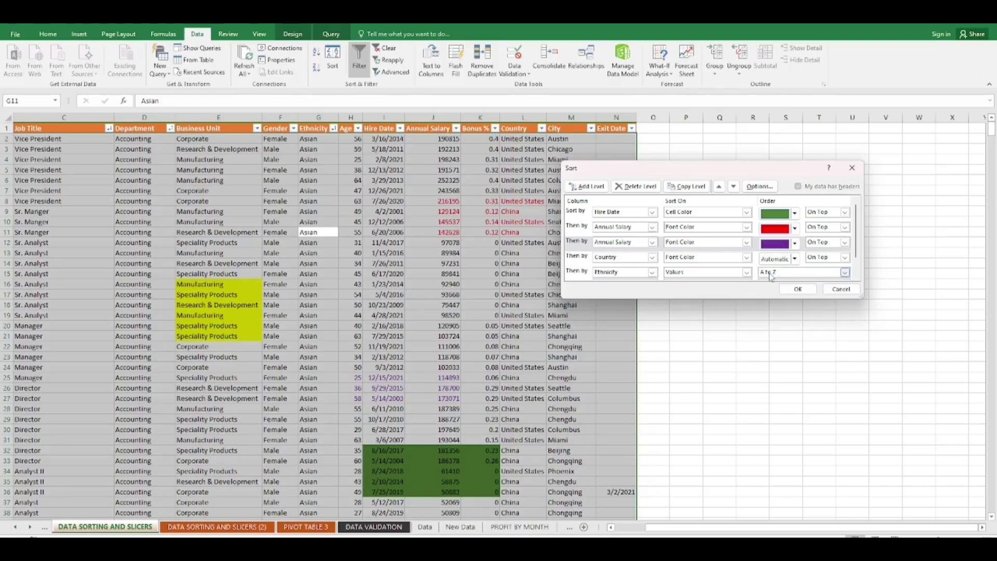
{"action": "left_click", "coordinate": [798, 289]}
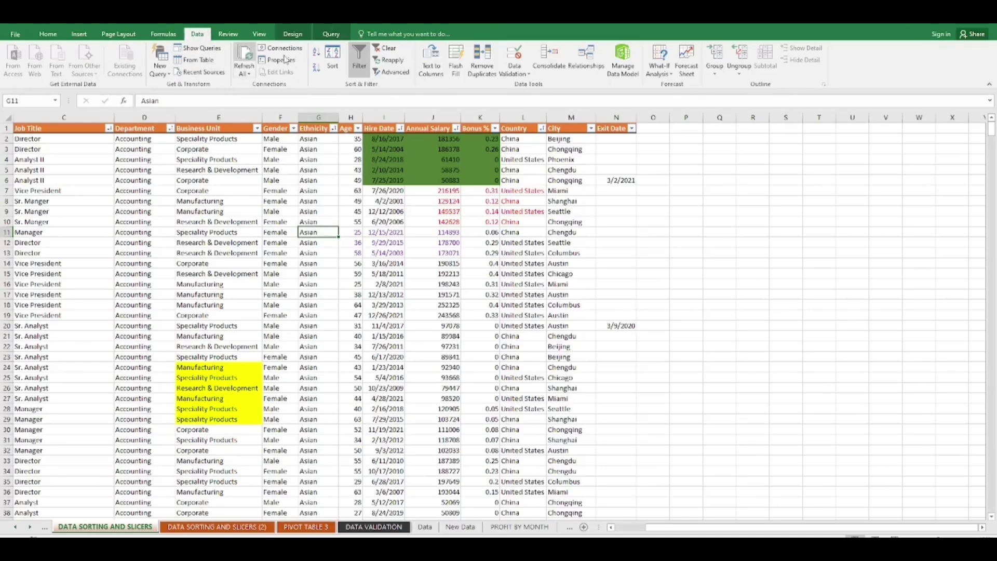
Step: Reopen the custom sort settings and review the full list of sort levels
{"action": "left_click", "coordinate": [333, 63]}
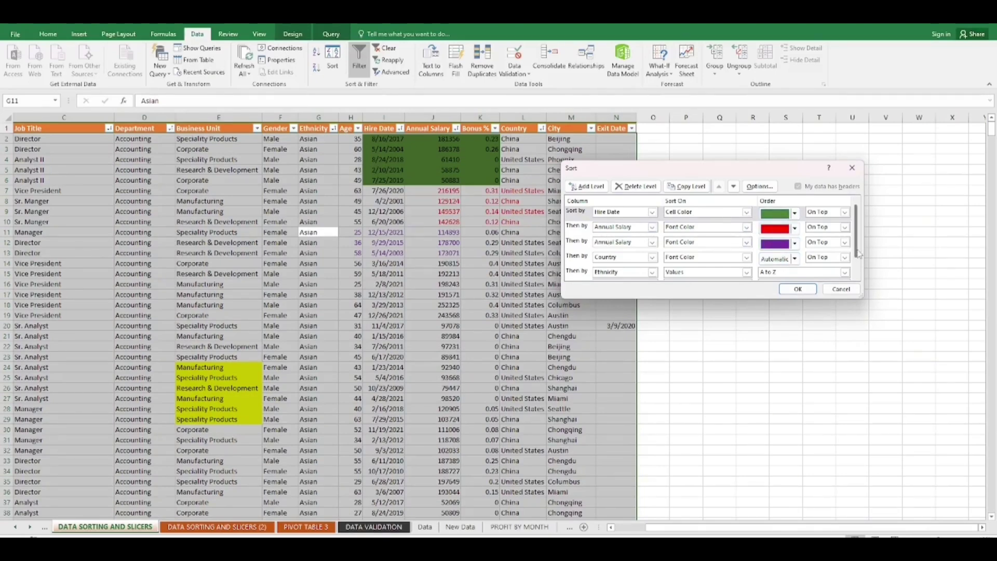
{"action": "scroll", "coordinate": [860, 254], "scroll_direction": "down", "scroll_amount": 2}
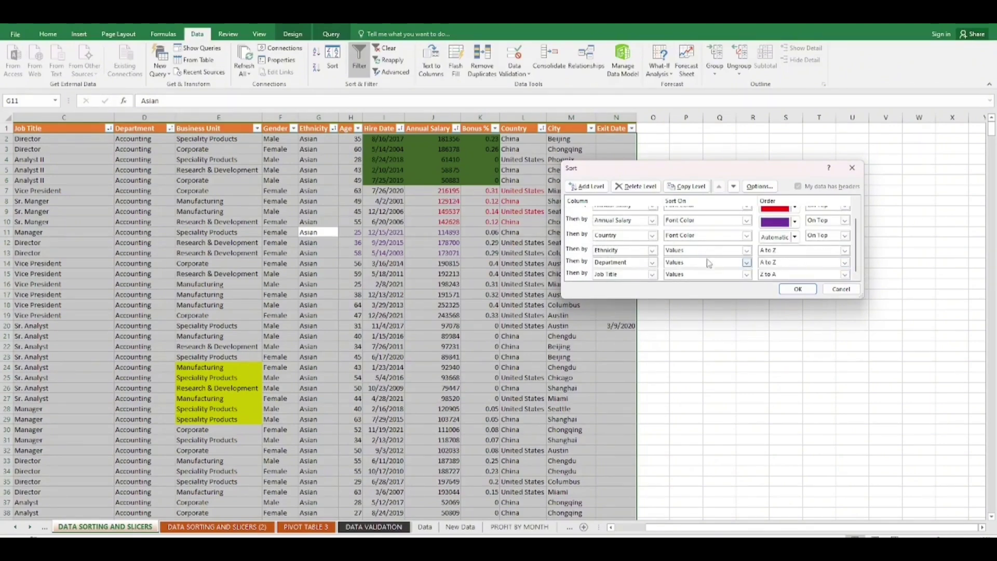
{"action": "left_click", "coordinate": [805, 292]}
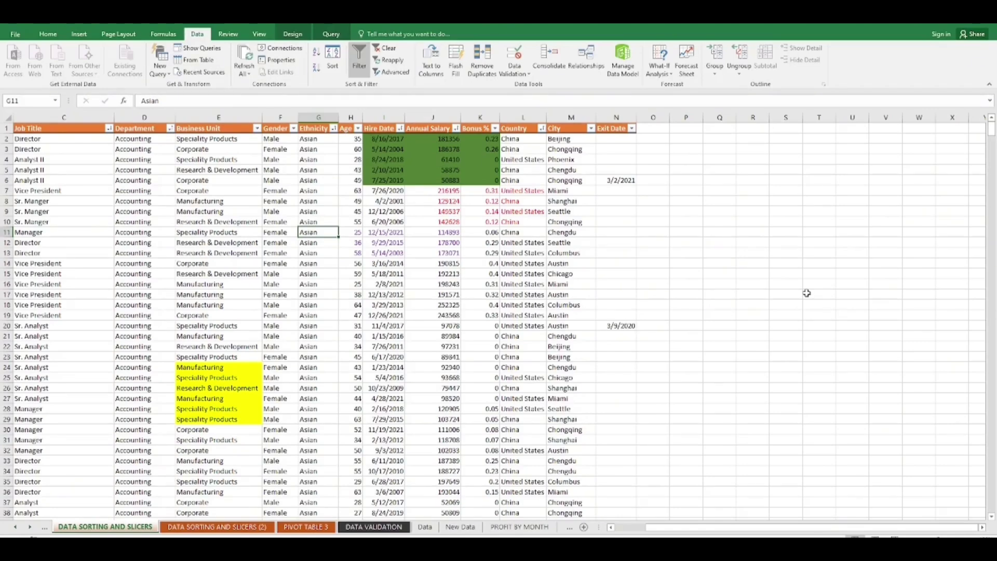
Step: Switch to the DATA SORTING AND SLICERS (2) sheet and select the whole order table from OrderDate to Total
{"action": "left_click", "coordinate": [240, 531]}
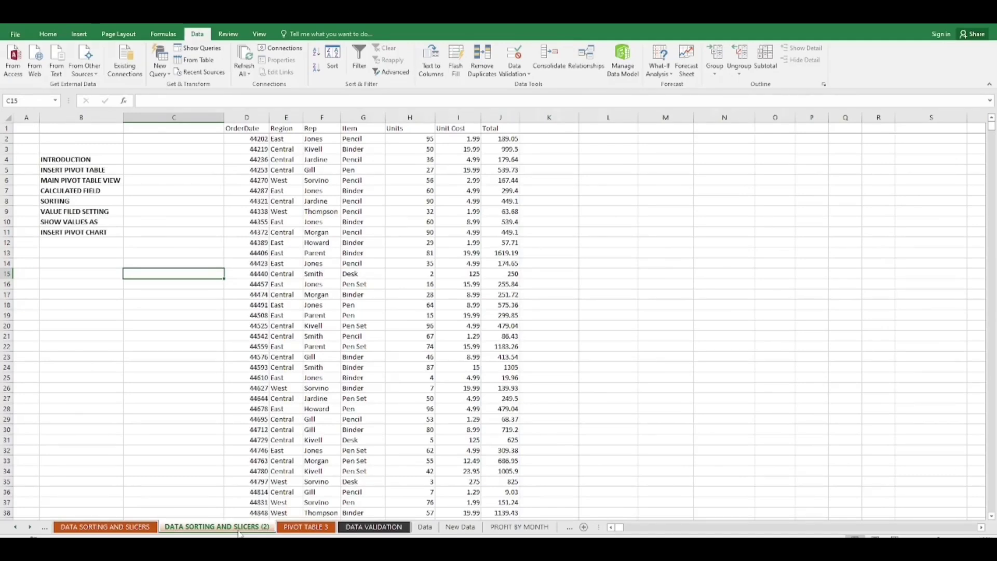
{"action": "left_click_drag", "start_coordinate": [246, 128], "coordinate": [288, 350]}
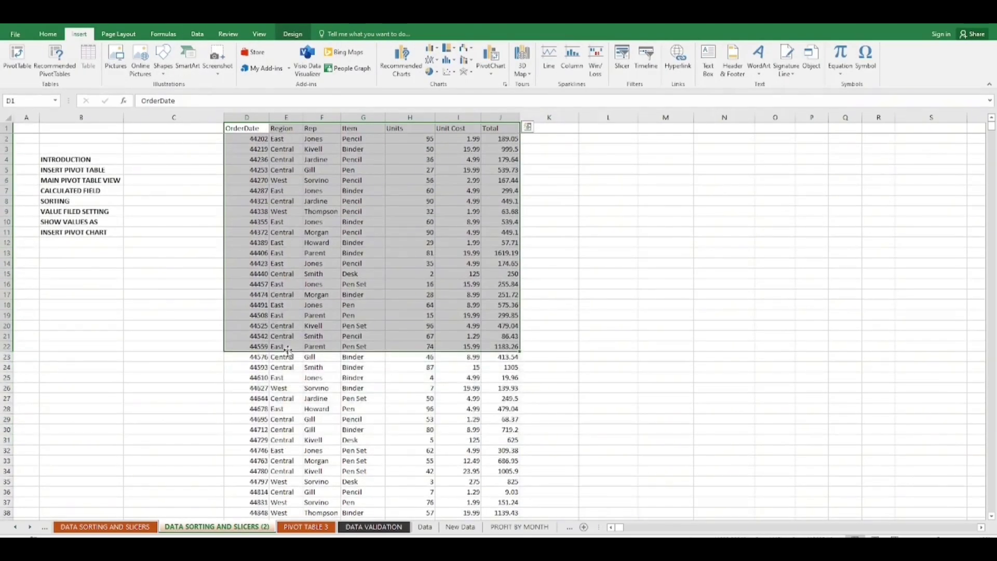
{"action": "key", "text": "ctrl+shift+Down"}
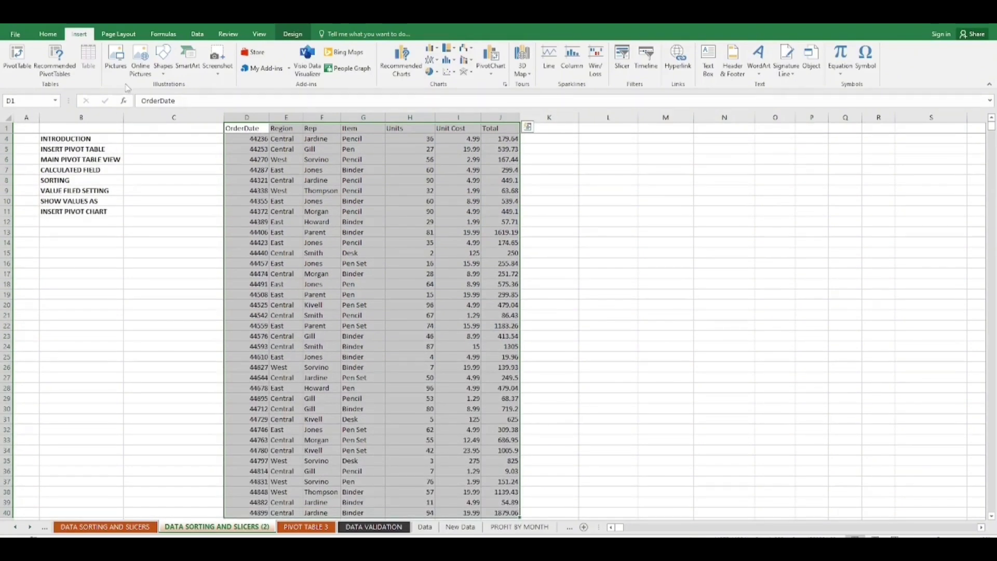
Step: Create a PivotTable from the order table in the existing worksheet at cell P12, adding the data to the Data Model
{"action": "left_click", "coordinate": [17, 58]}
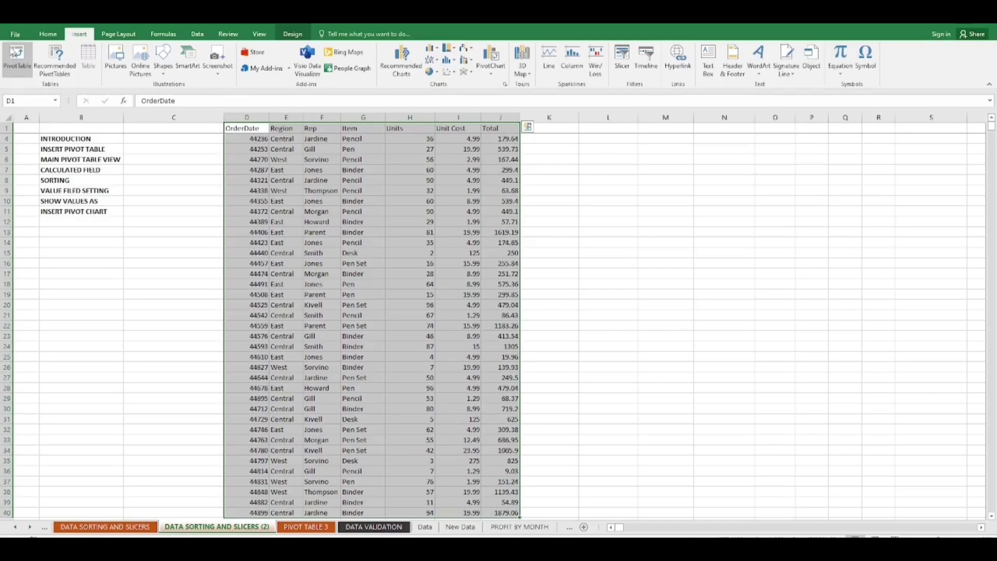
{"action": "left_click", "coordinate": [26, 54]}
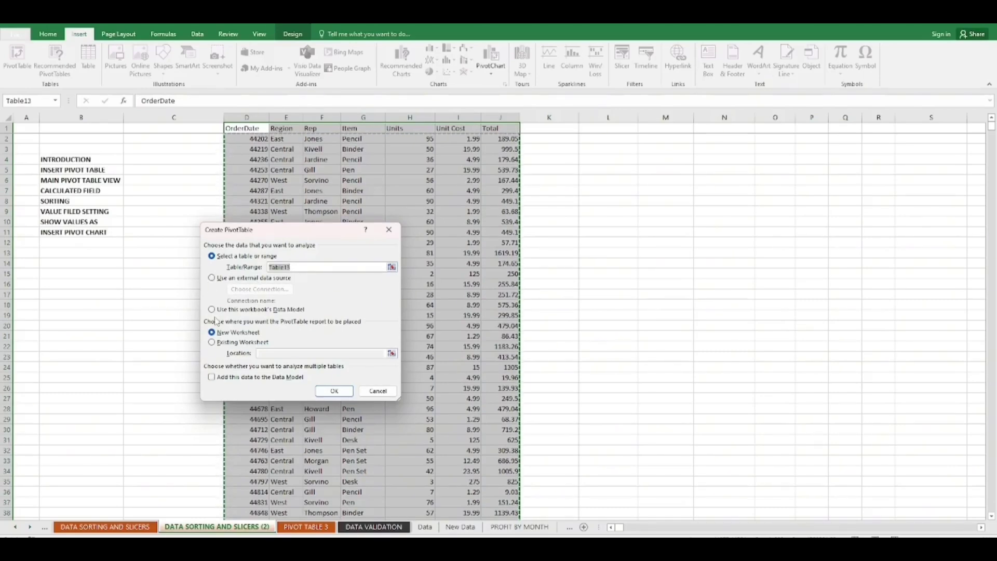
{"action": "left_click", "coordinate": [212, 343]}
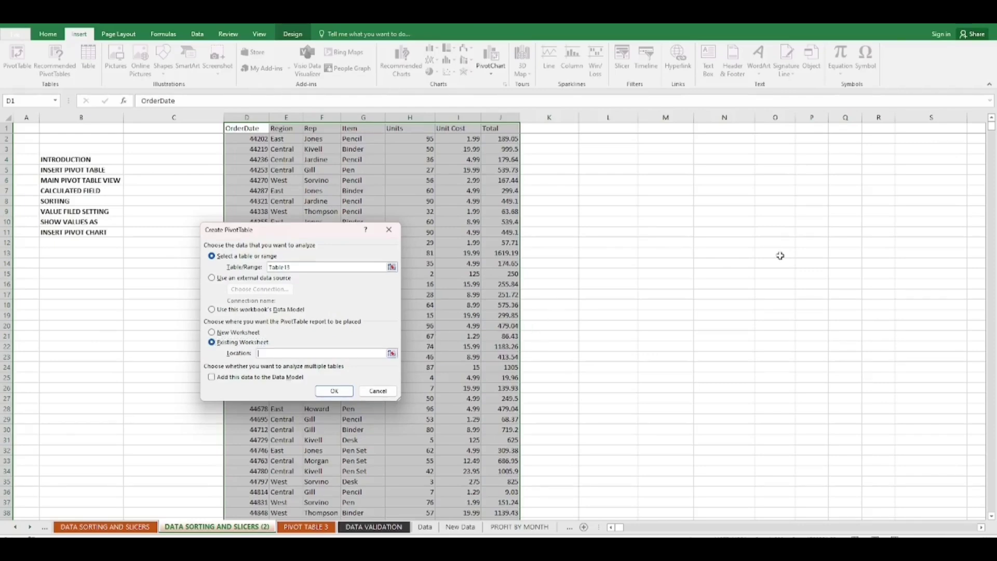
{"action": "left_click", "coordinate": [808, 243]}
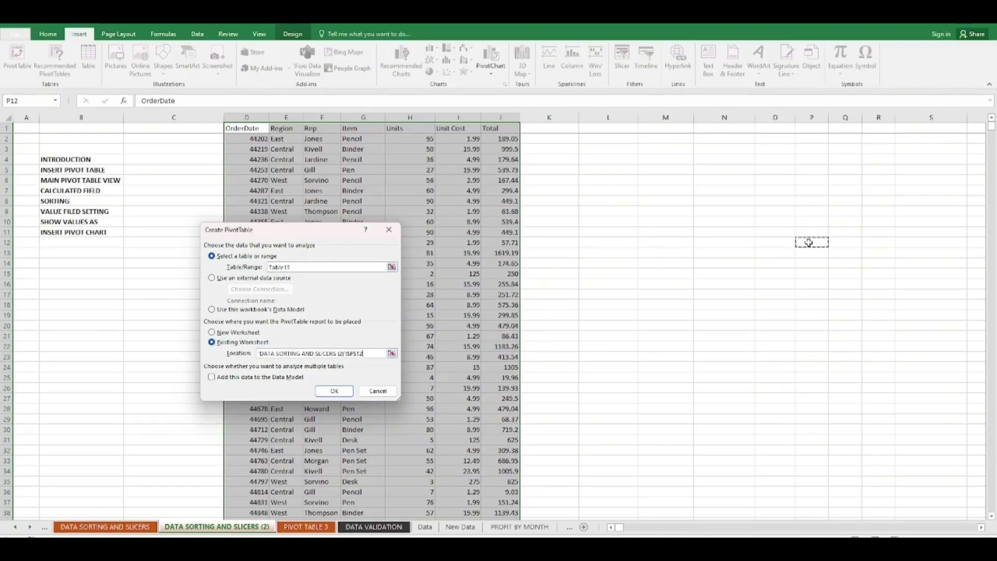
{"action": "left_click", "coordinate": [272, 379]}
{"action": "left_click", "coordinate": [331, 391]}
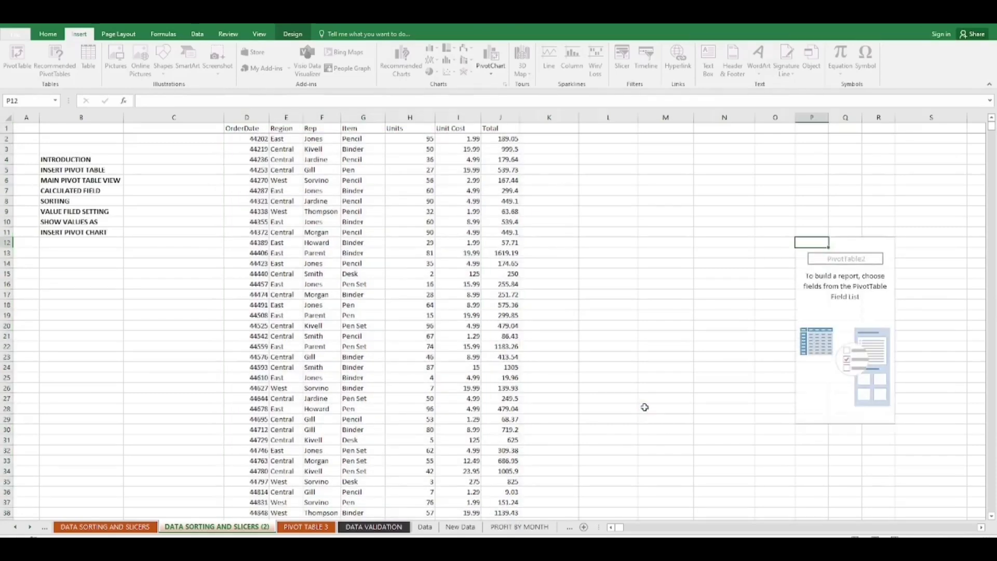
Step: Insert slicers for Item, Rep and Unit Cost on the empty PivotTable
{"action": "left_click", "coordinate": [747, 322]}
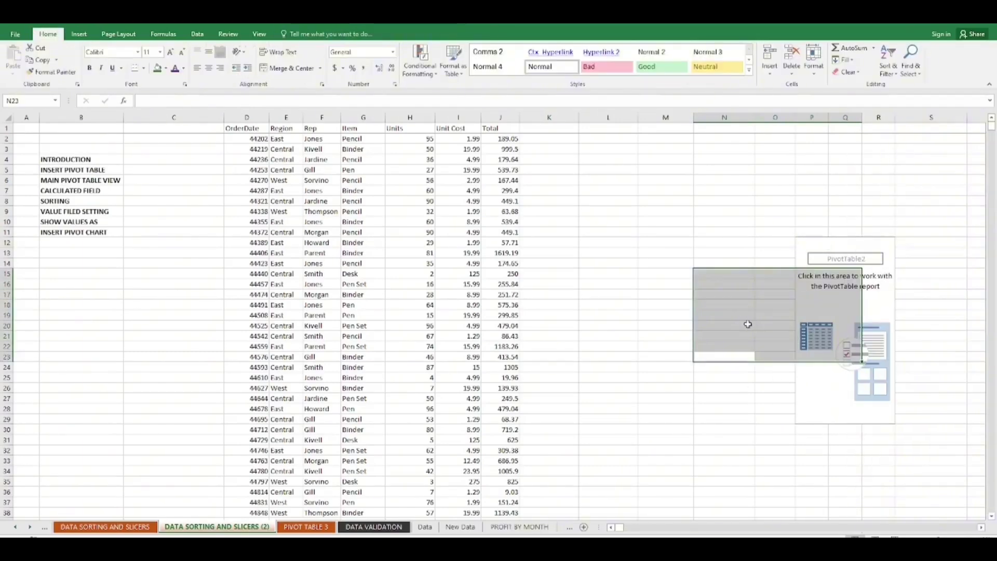
{"action": "left_click", "coordinate": [739, 219]}
{"action": "left_click", "coordinate": [829, 308]}
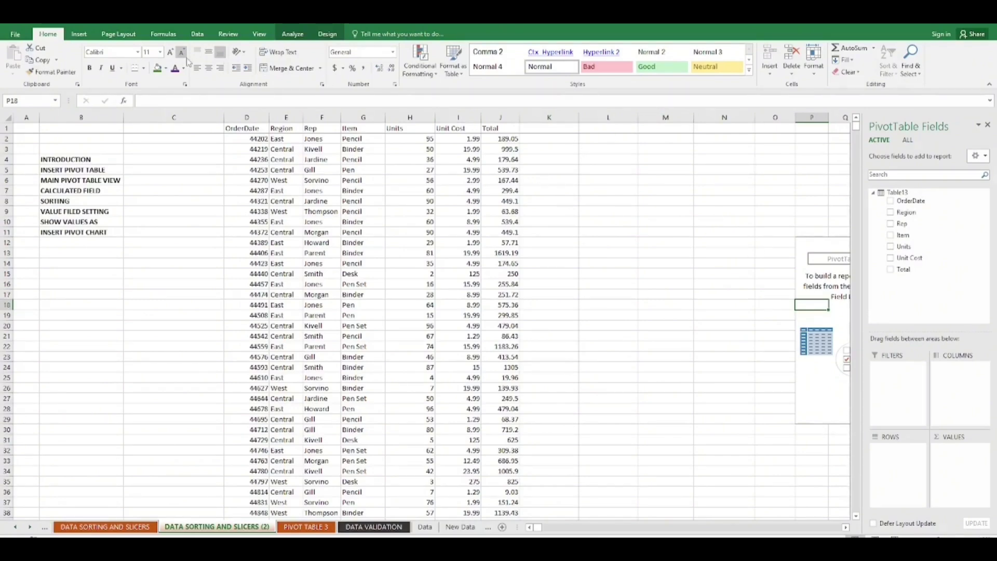
{"action": "left_click", "coordinate": [71, 37]}
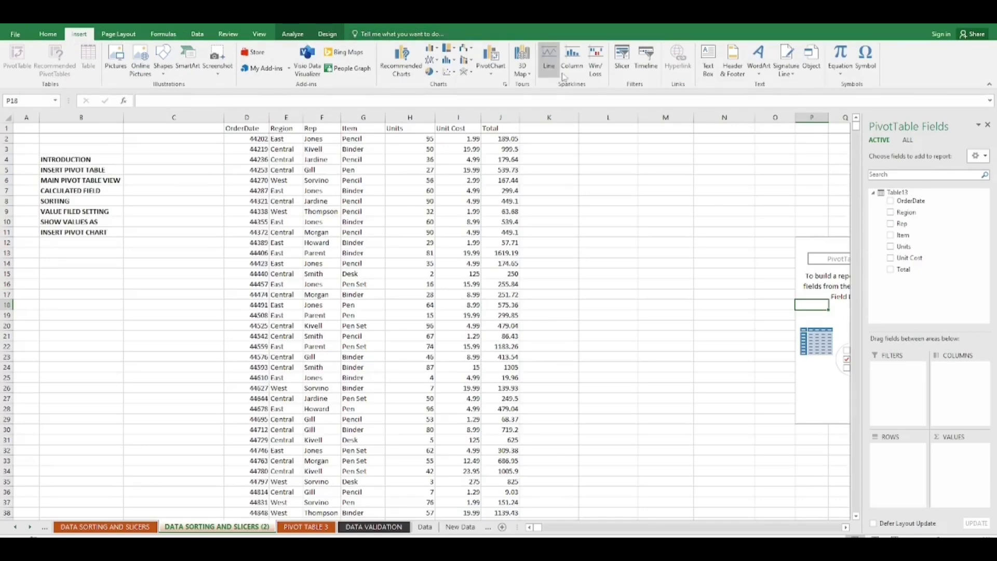
{"action": "left_click", "coordinate": [619, 66]}
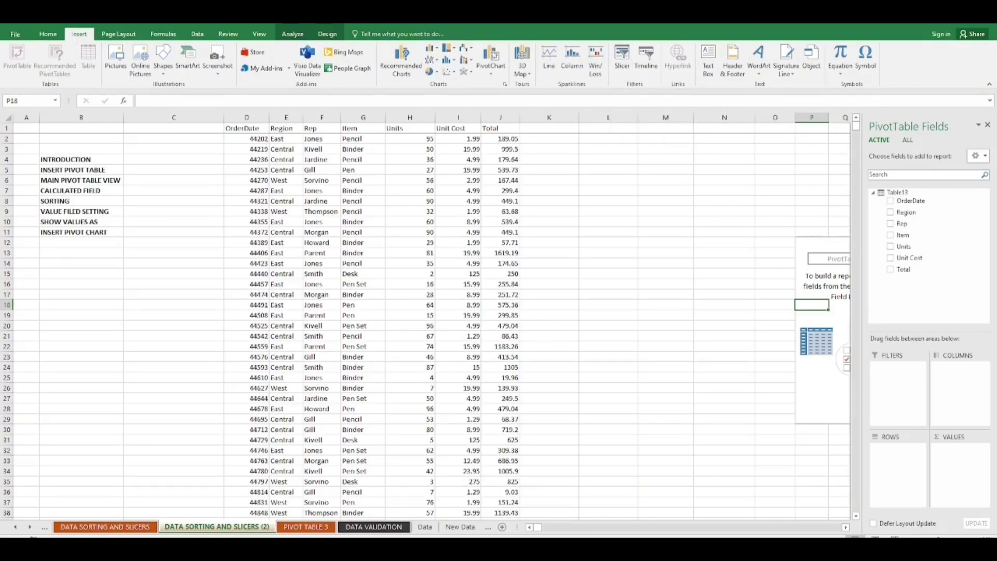
{"action": "scroll", "coordinate": [191, 53], "scroll_direction": "down", "scroll_amount": 1}
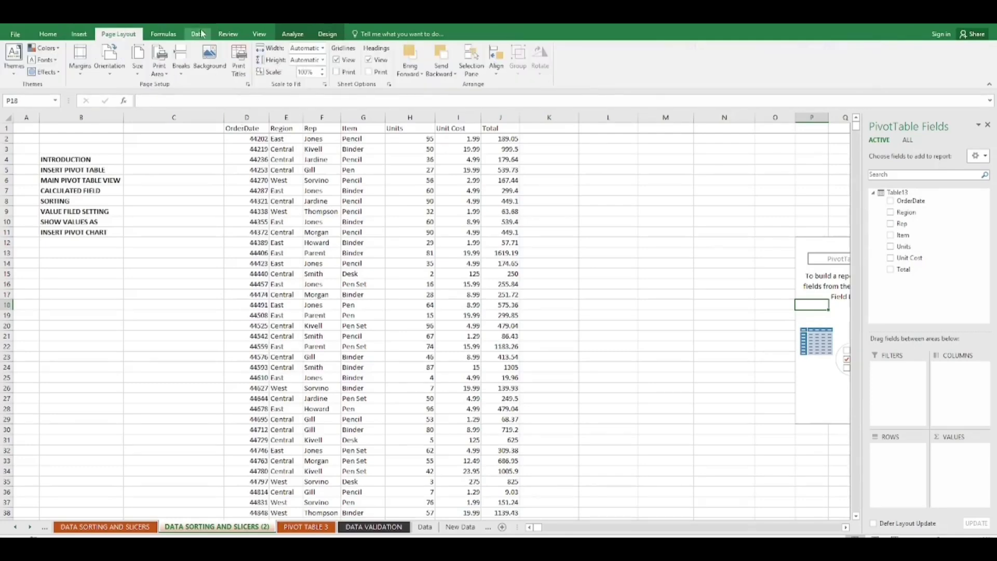
{"action": "left_click", "coordinate": [291, 34]}
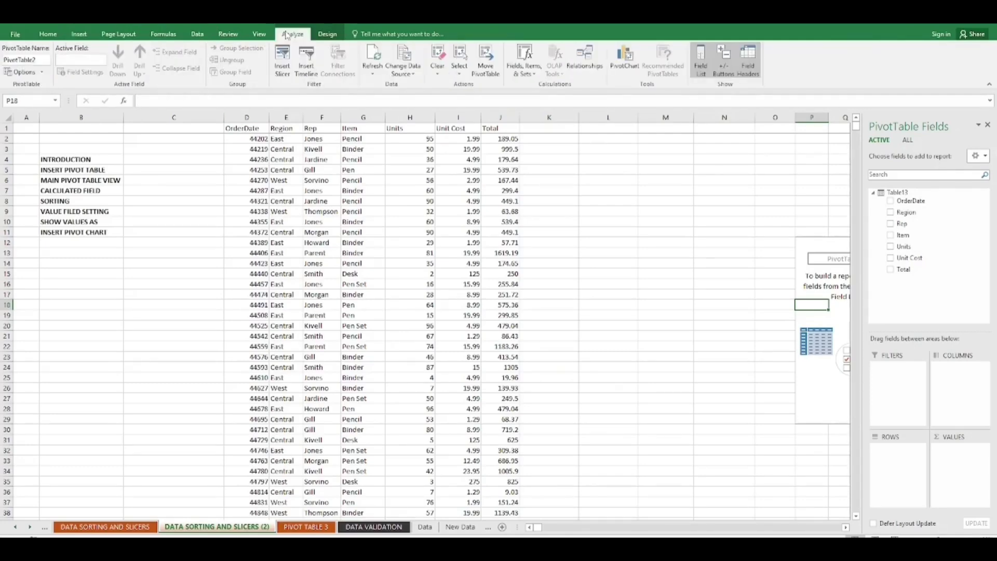
{"action": "left_click", "coordinate": [280, 67]}
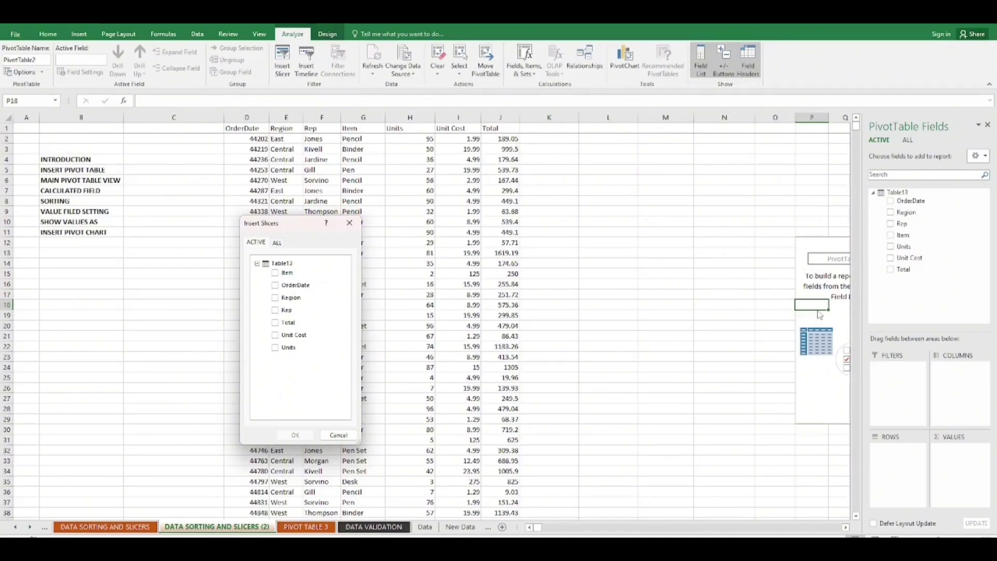
{"action": "left_click", "coordinate": [275, 274]}
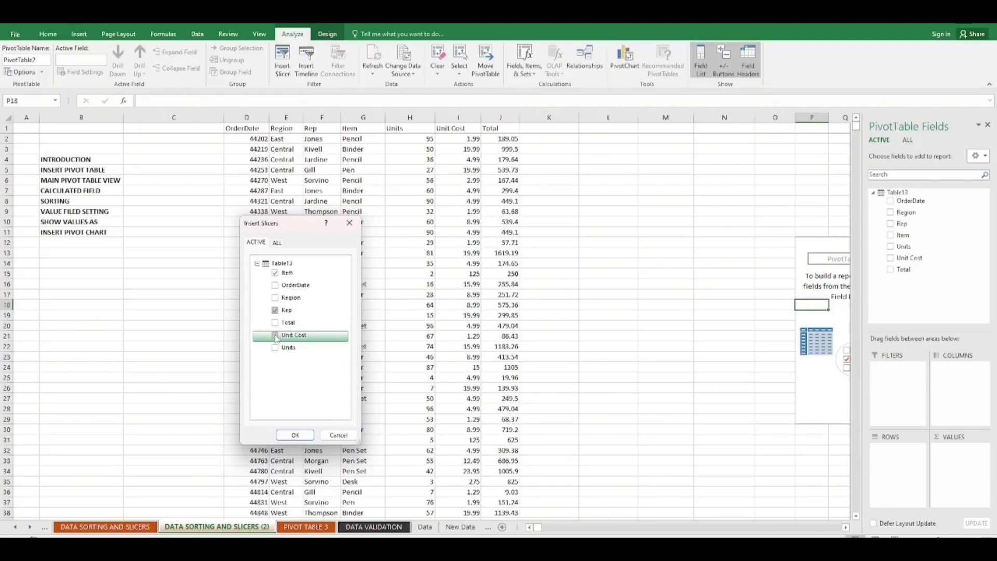
{"action": "left_click", "coordinate": [276, 335]}
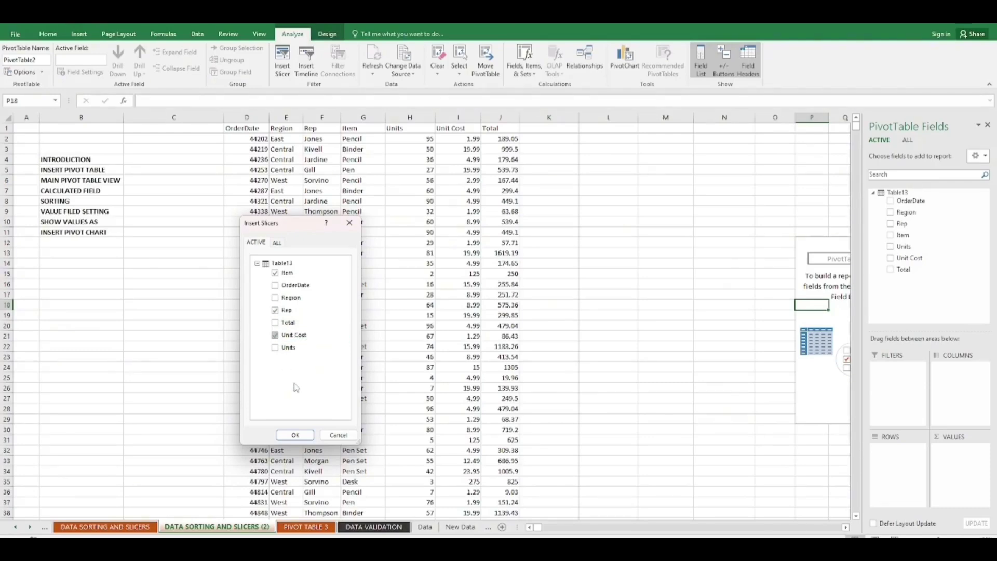
{"action": "left_click", "coordinate": [295, 435]}
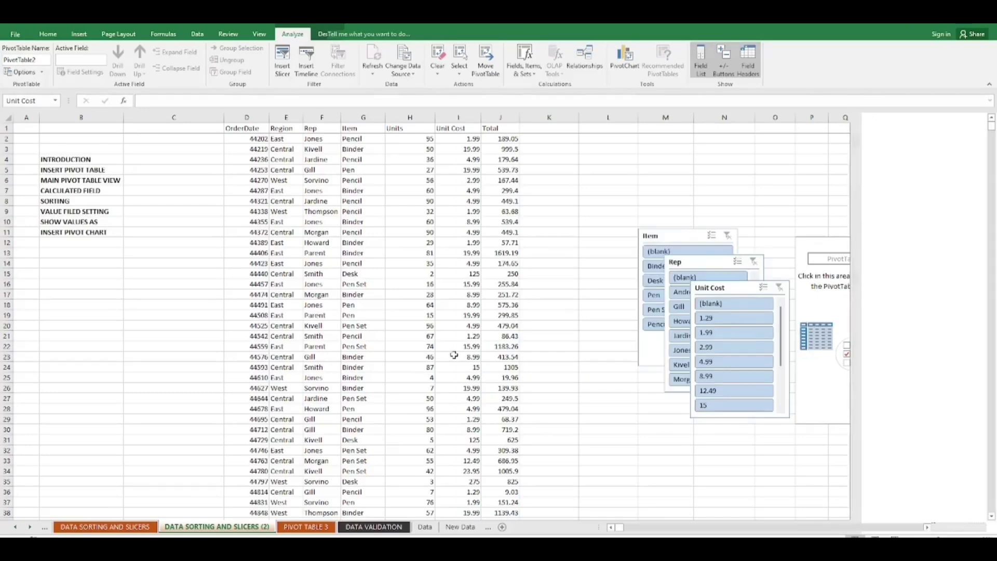
Step: Move the Item slicer away from the other slicers, over the Item to Unit Cost columns of the order data
{"action": "left_click_drag", "start_coordinate": [637, 270], "coordinate": [378, 301]}
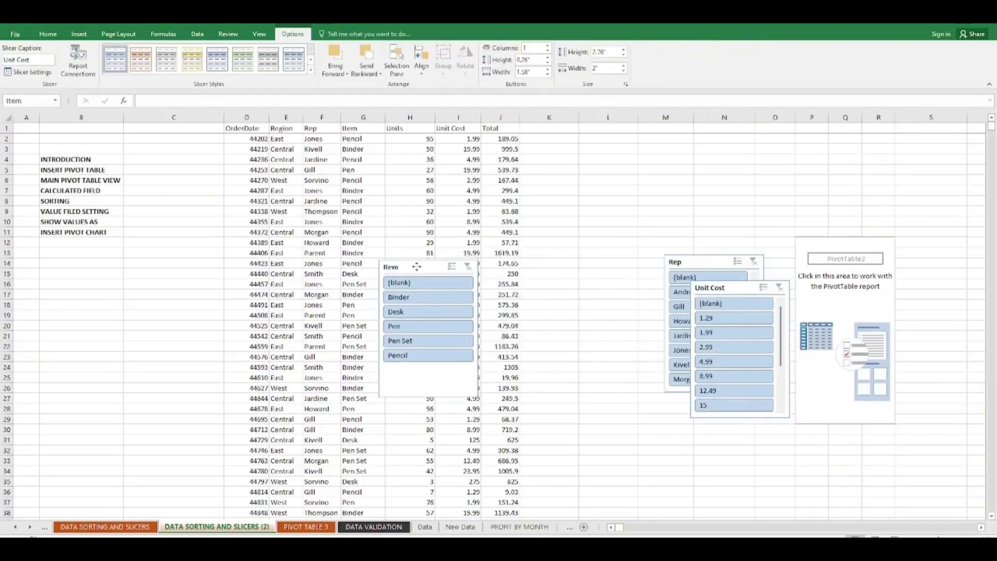